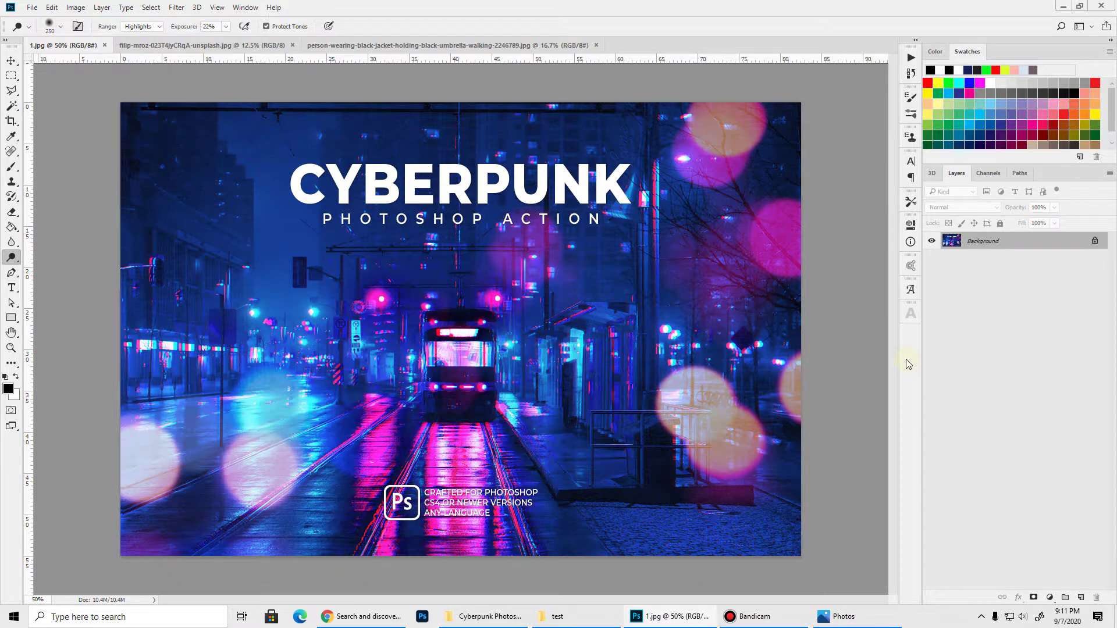
Switch from Photoshop to view the finished cyberpunk tram image 1.jpg in Windows Photos.
key(alt+Tab)
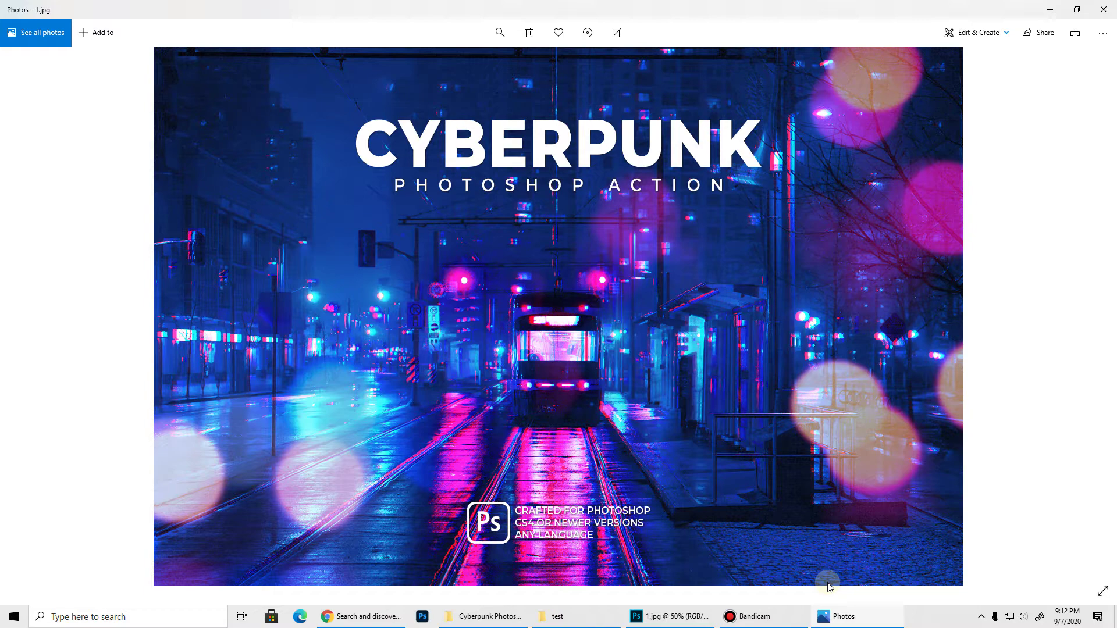
Page through the before-and-after examples 2.jpg to 15.jpg, ending on the bokeh tram photo.
key(Right)
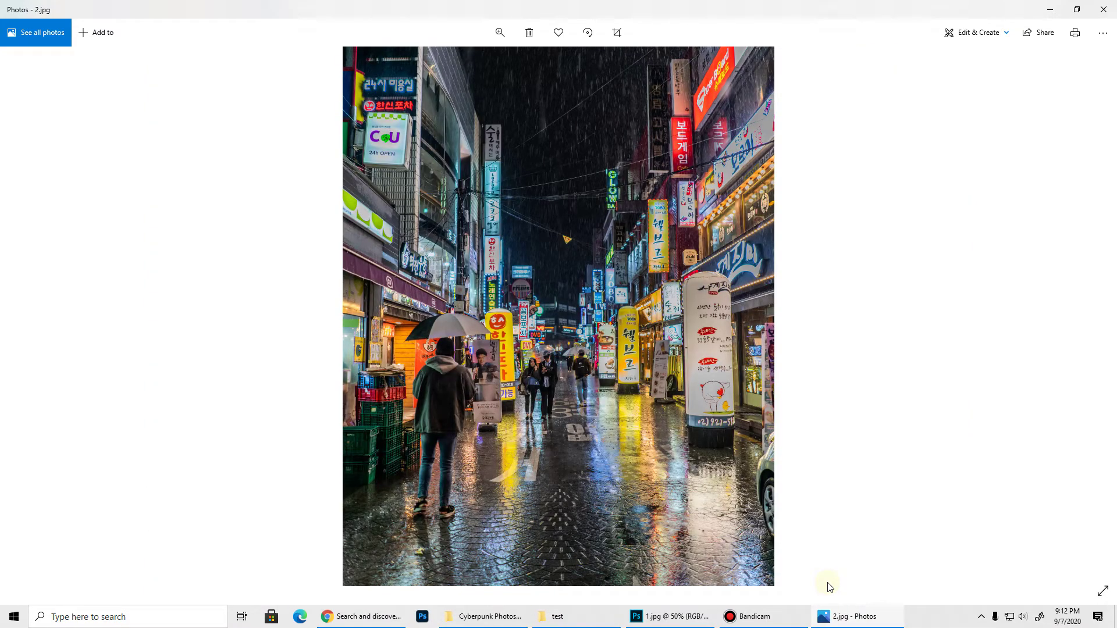
key(Right)
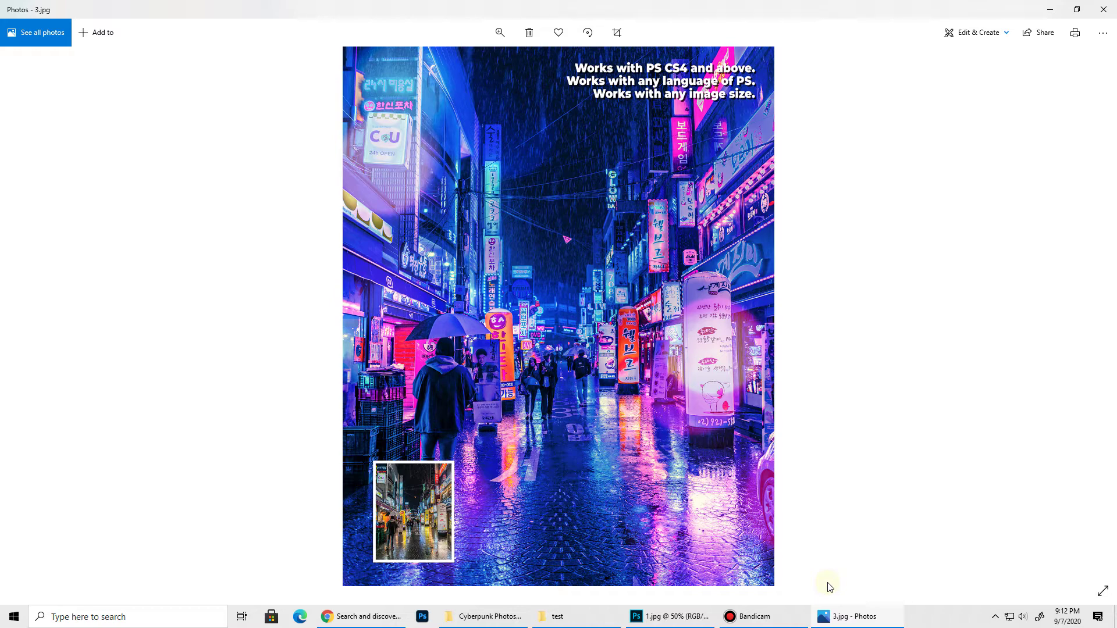
key(Right)
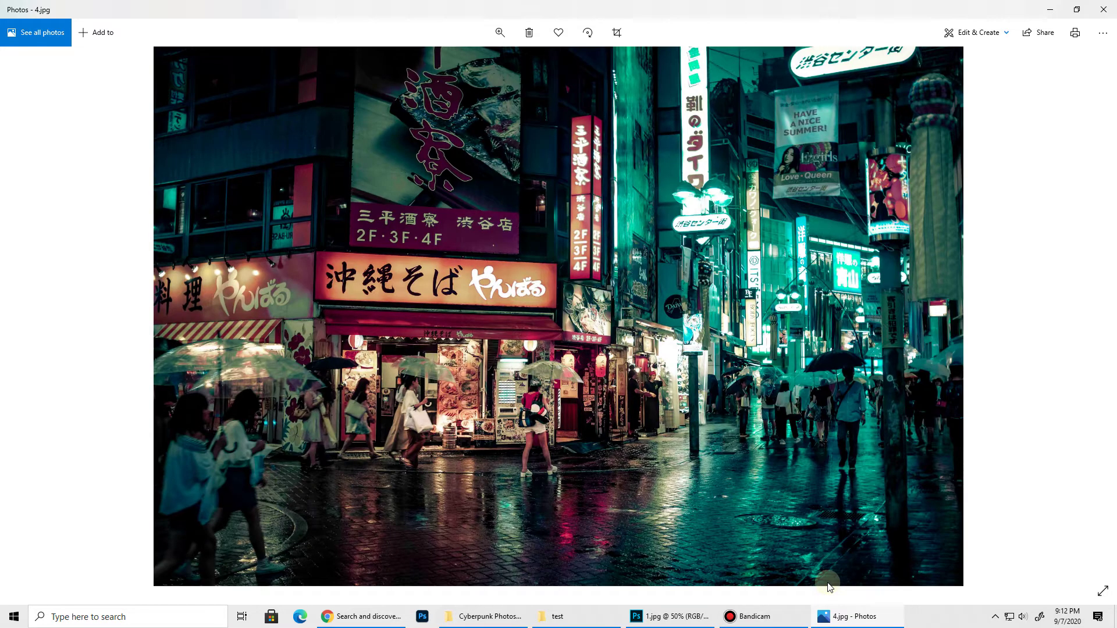
key(Right)
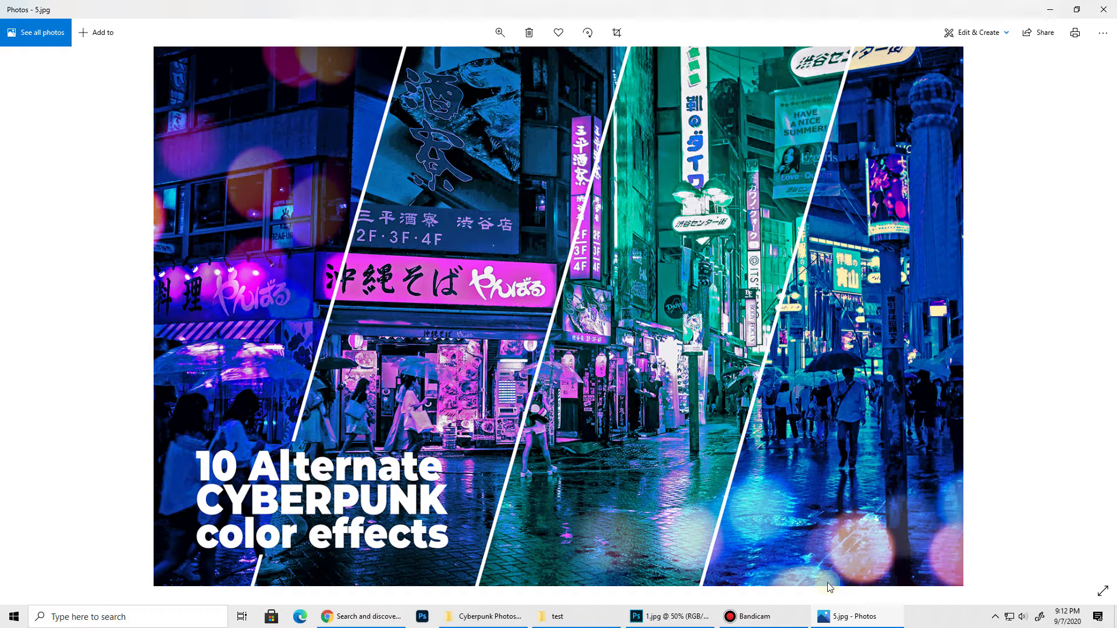
key(Right)
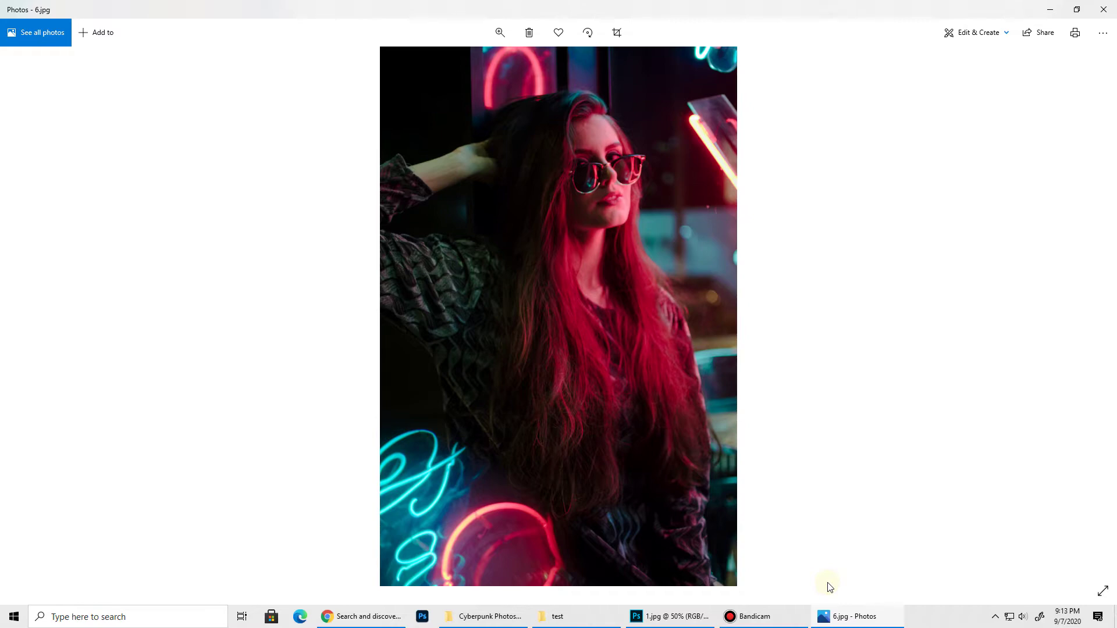
key(Right)
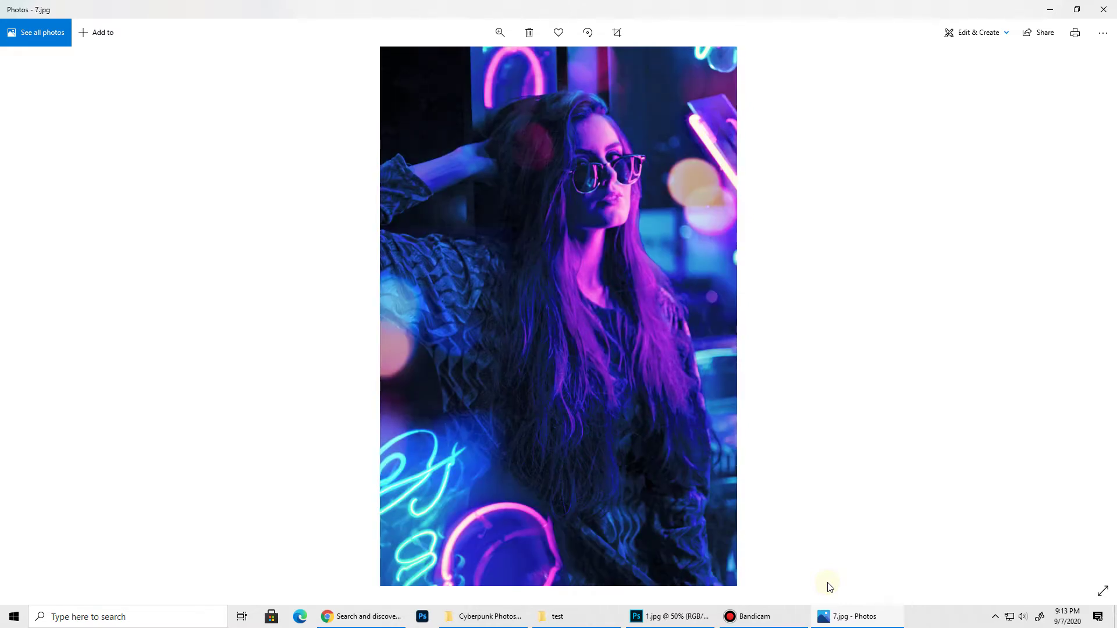
key(Right)
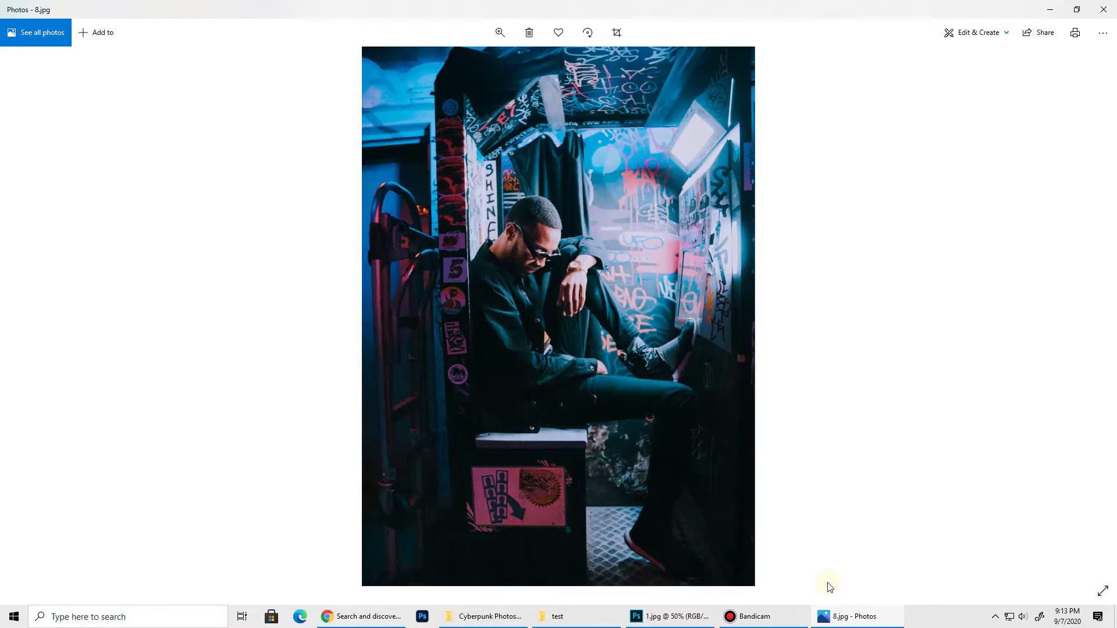
key(Right)
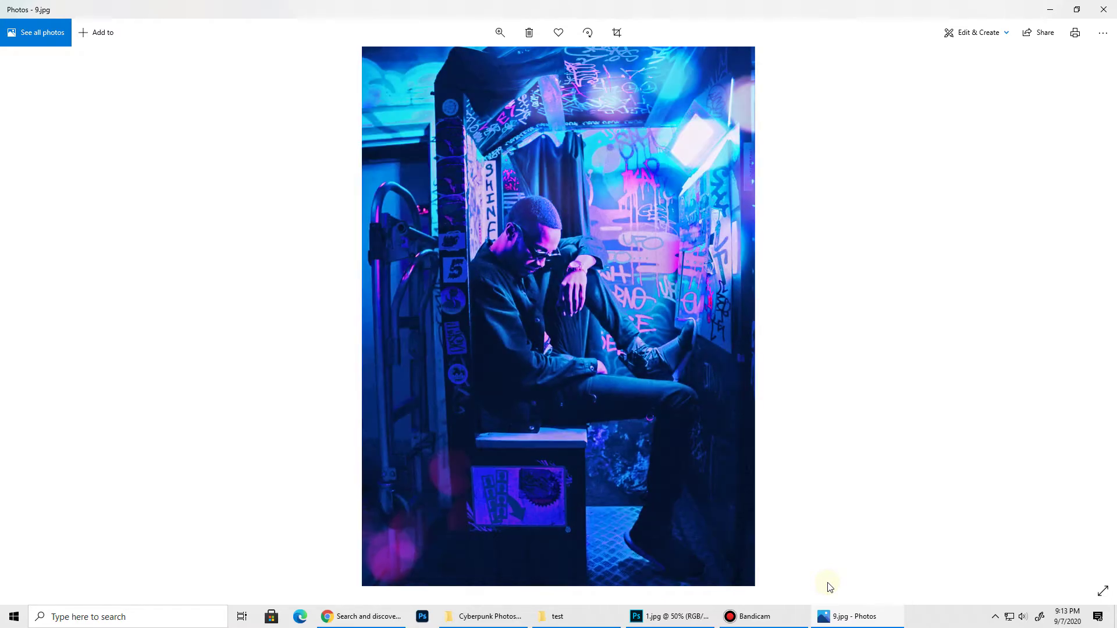
key(Right)
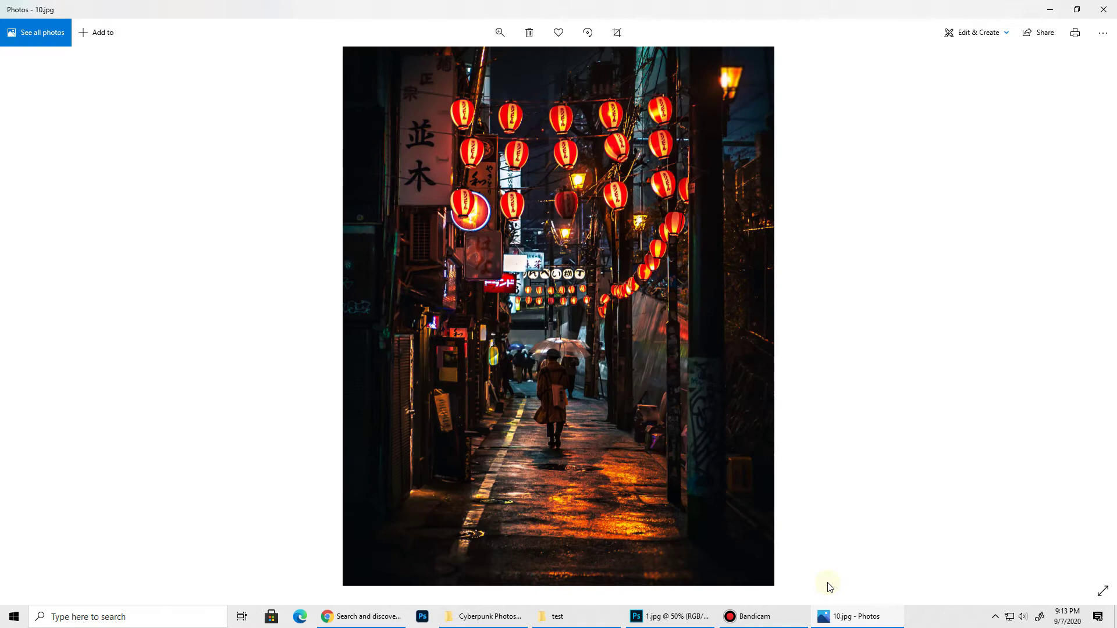
key(Right)
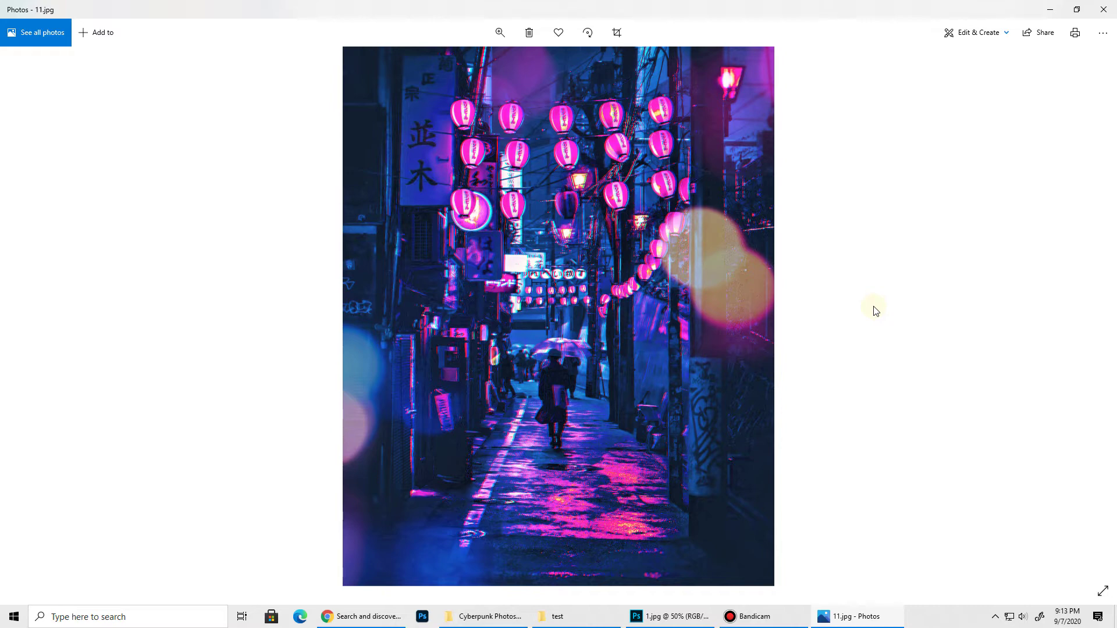
key(Right)
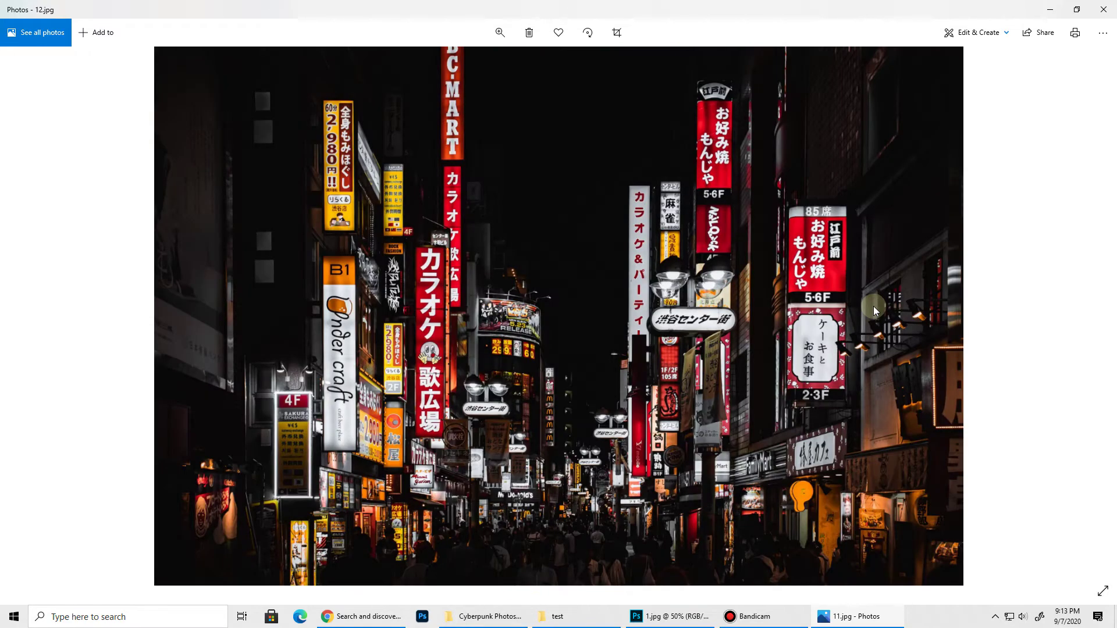
key(Right)
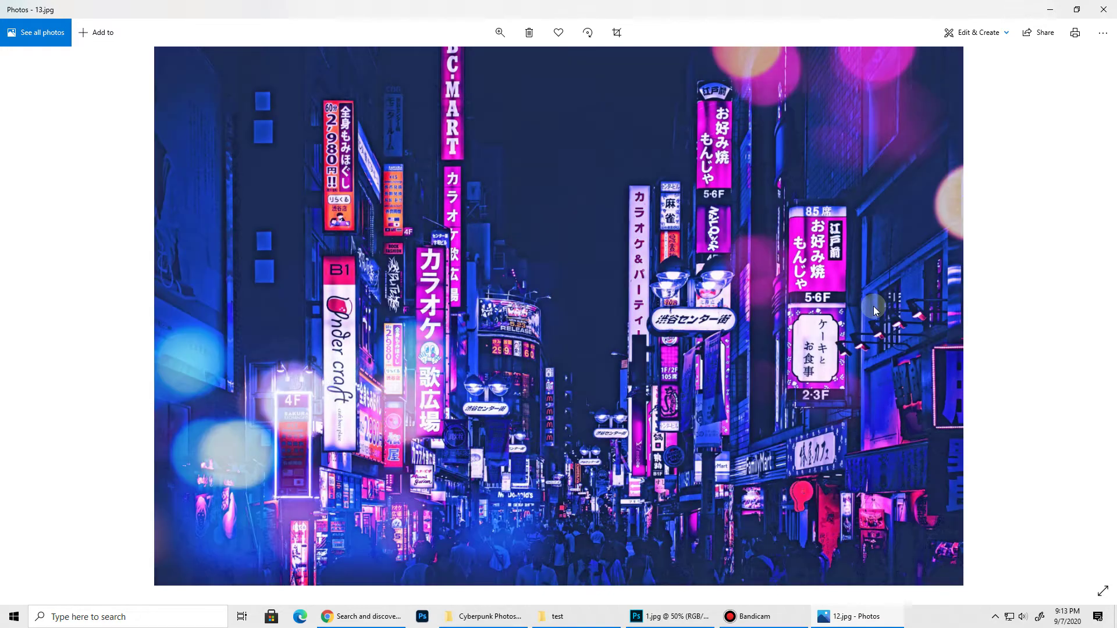
key(Right)
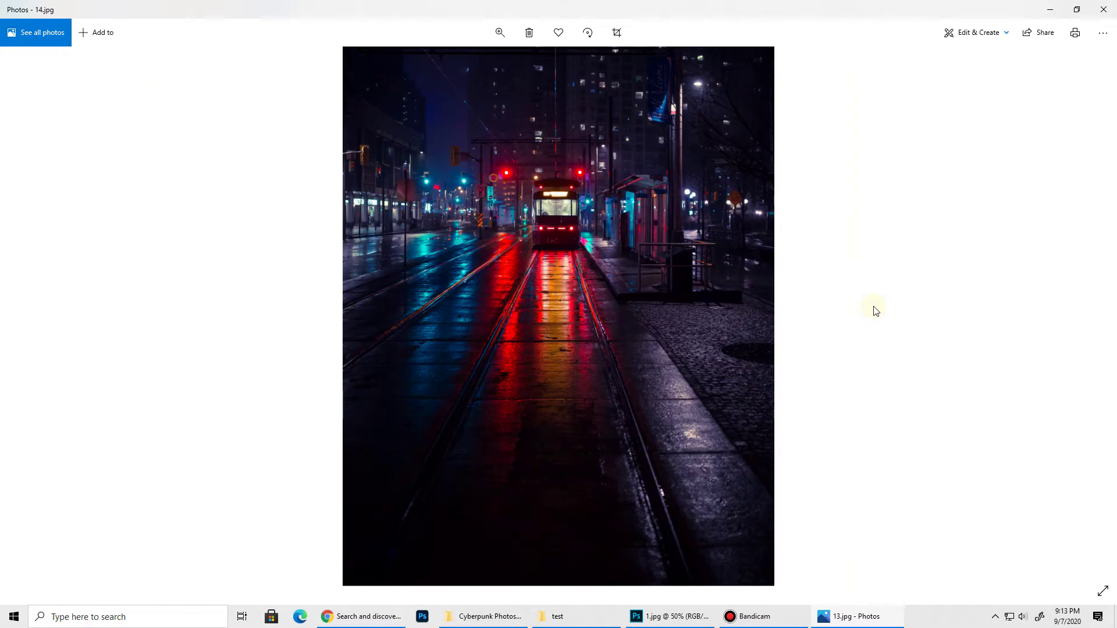
key(Right)
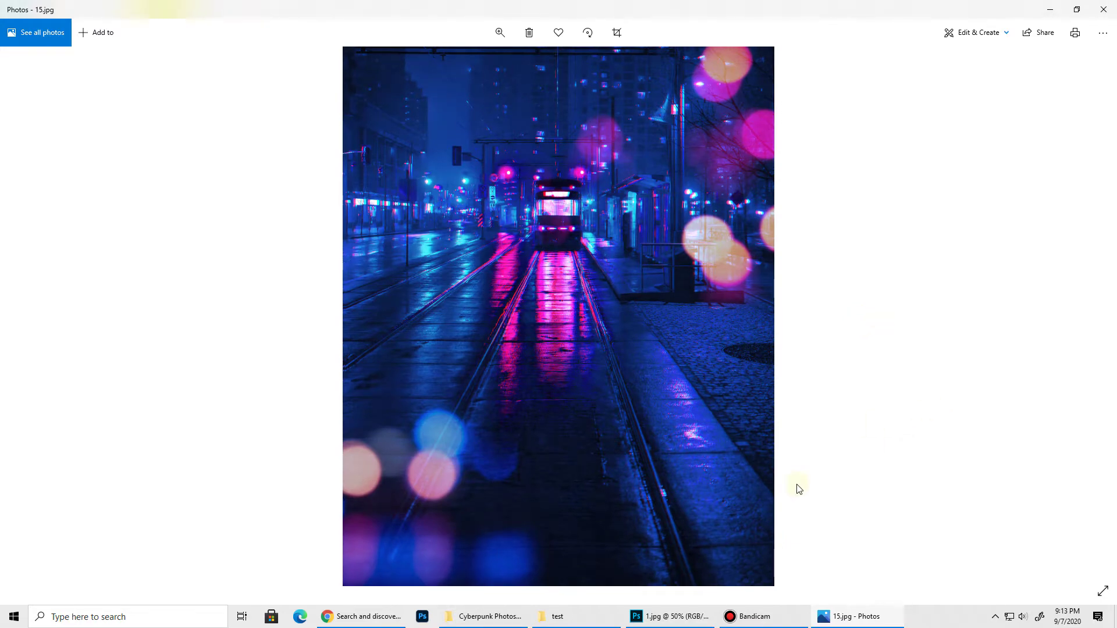
Bring up the unedited filip-mroz tram photo and confirm it is 8-bit RGB.
click(689, 619)
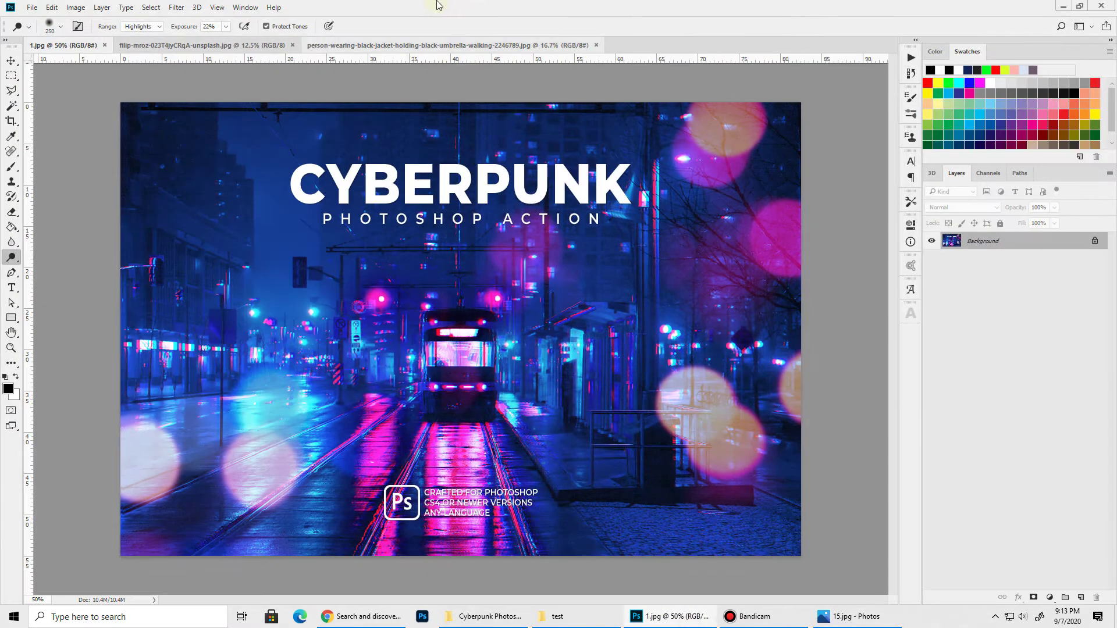
click(233, 46)
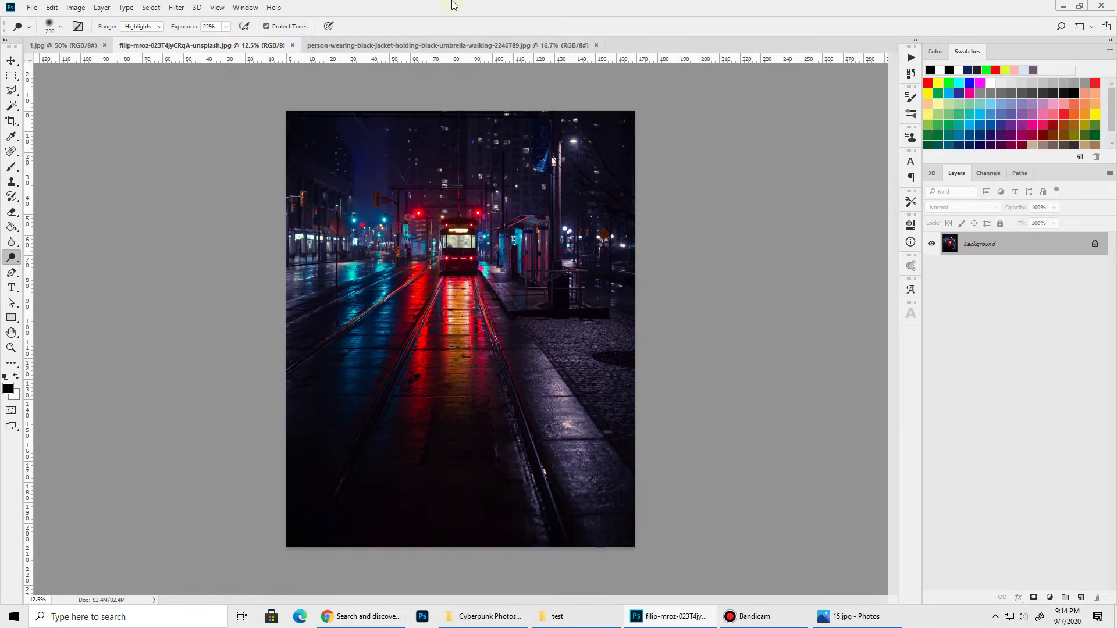
click(79, 8)
mouse_move(87, 20)
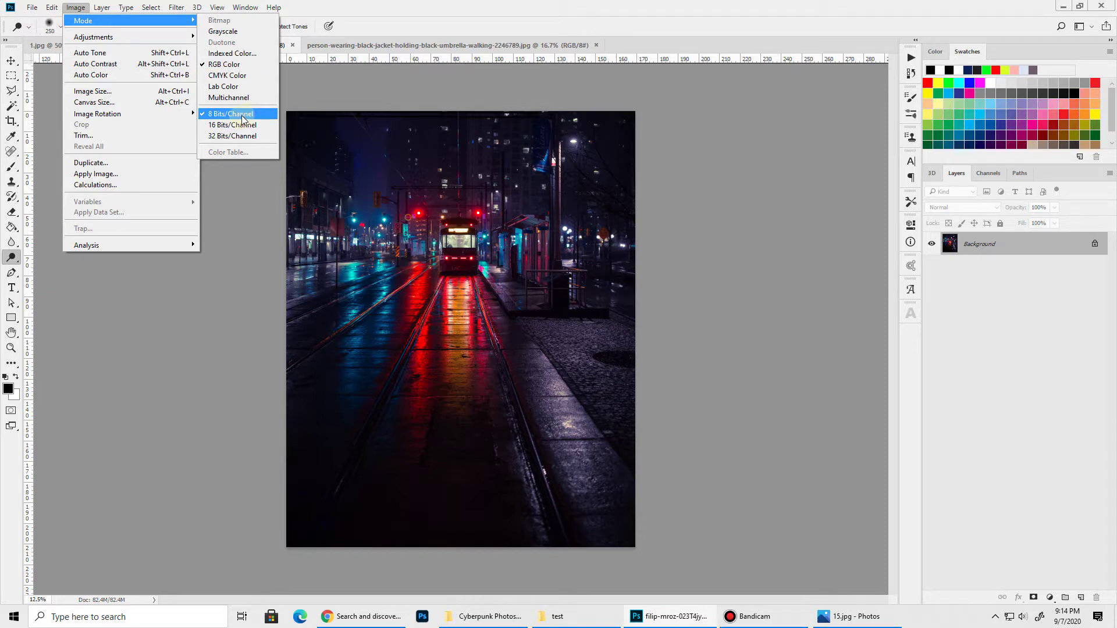
click(368, 4)
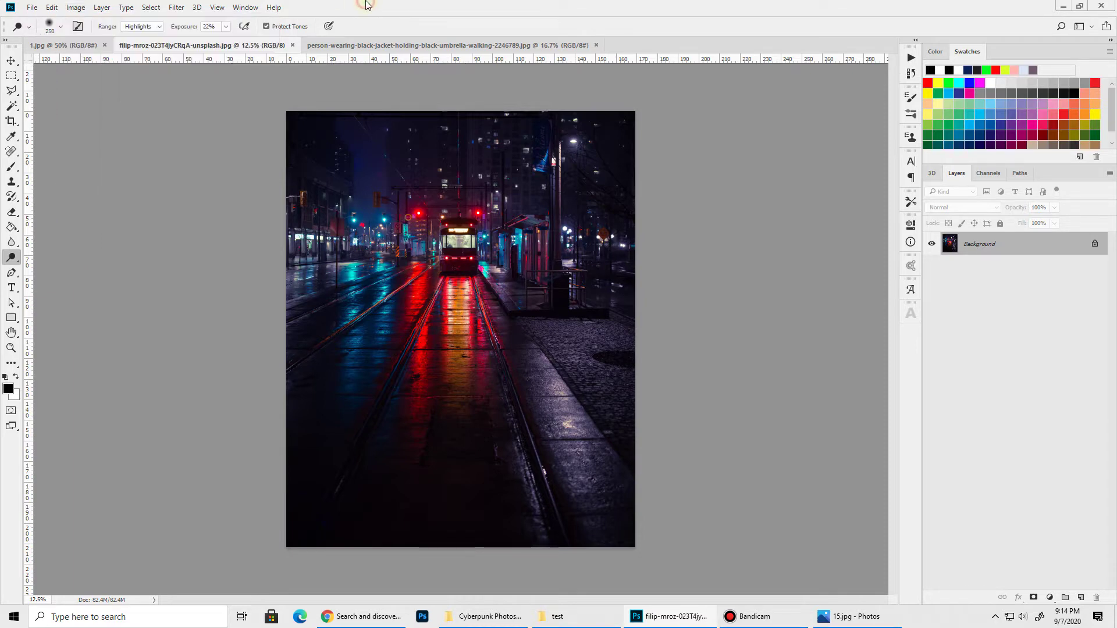
Open the Layers Panel Options and close them without changes.
click(1109, 174)
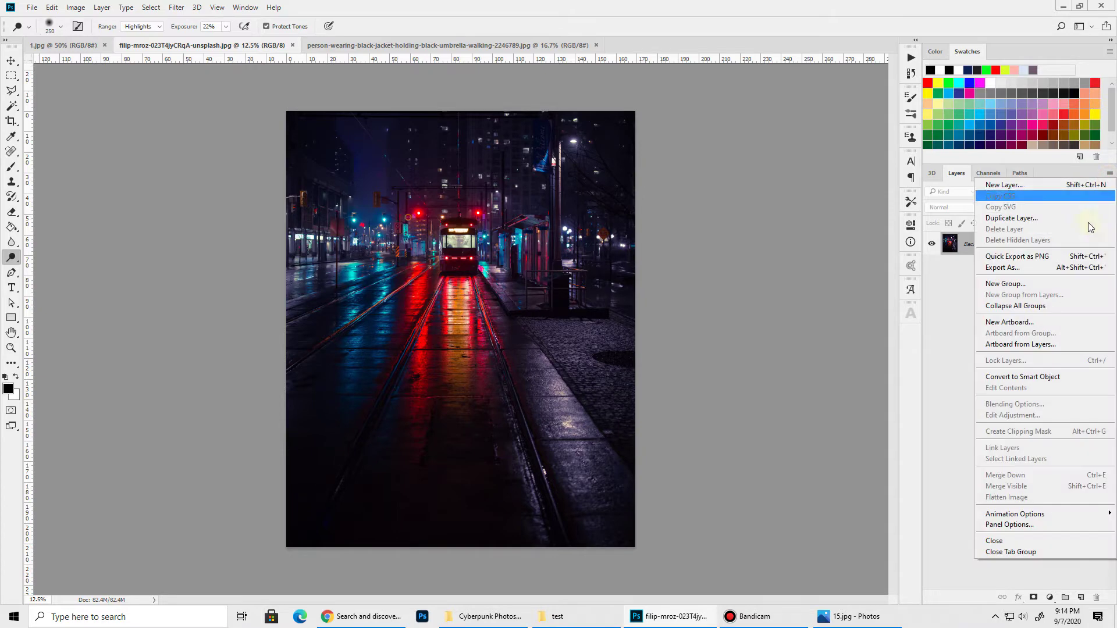
click(1009, 525)
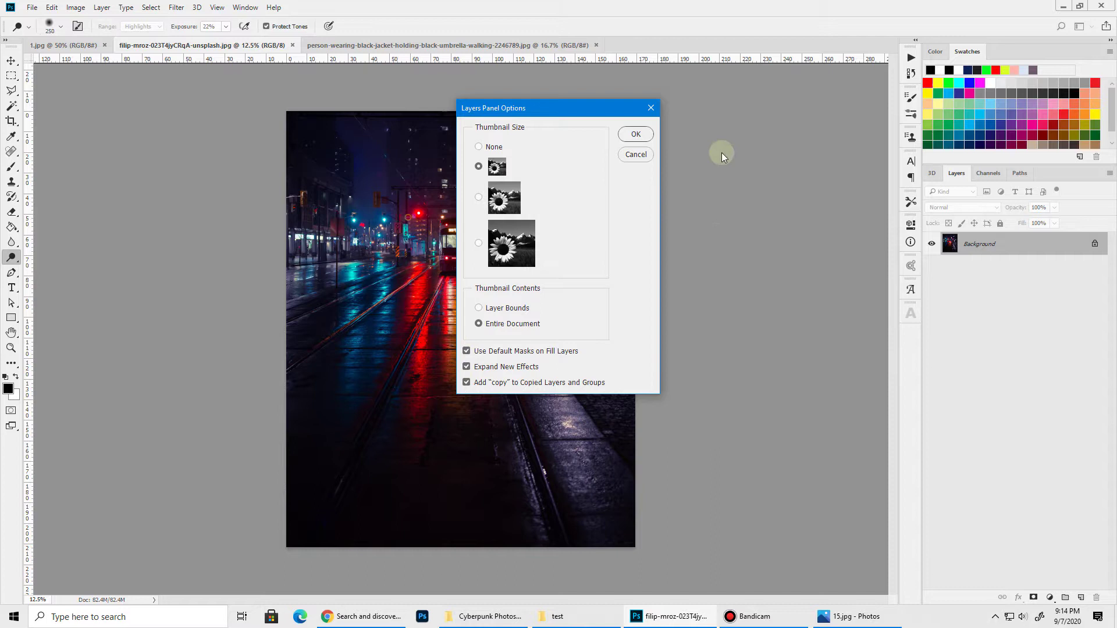
click(651, 109)
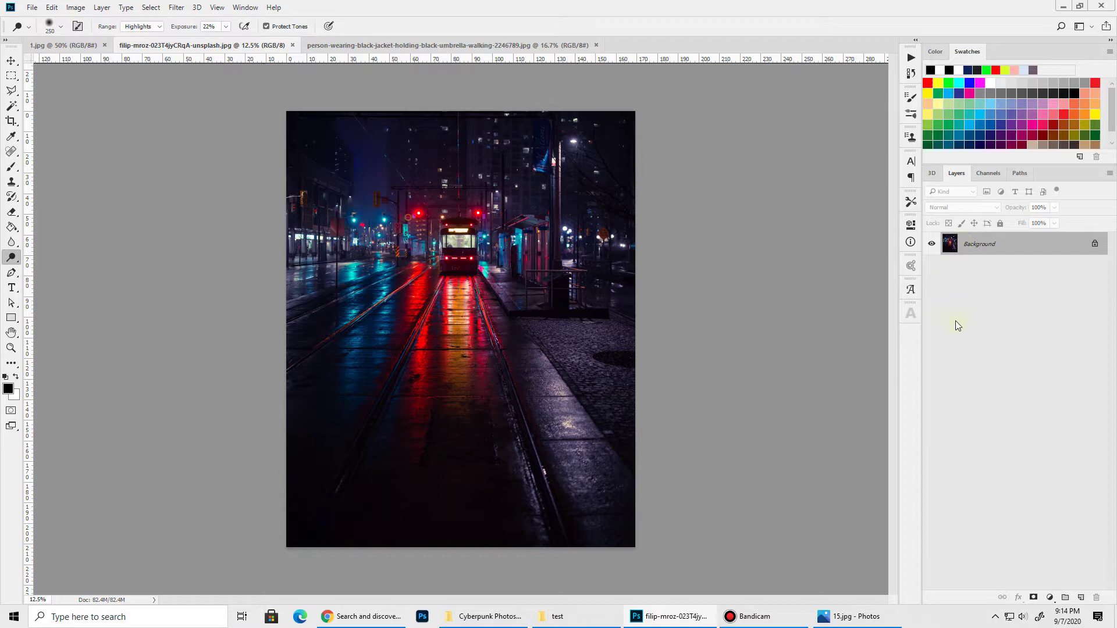
click(32, 7)
click(37, 32)
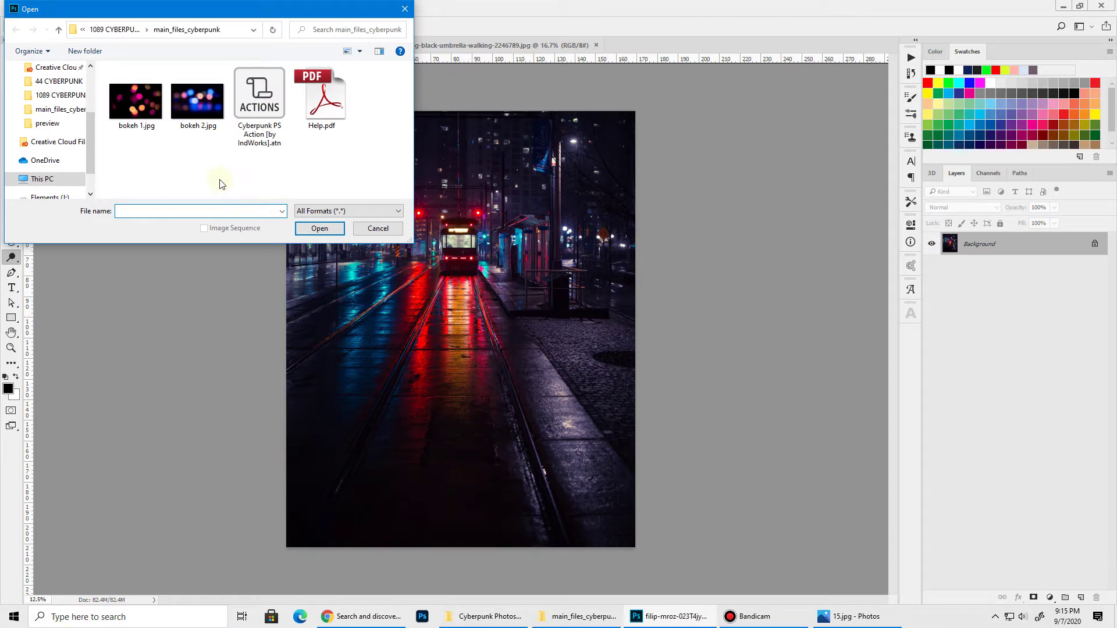
click(265, 113)
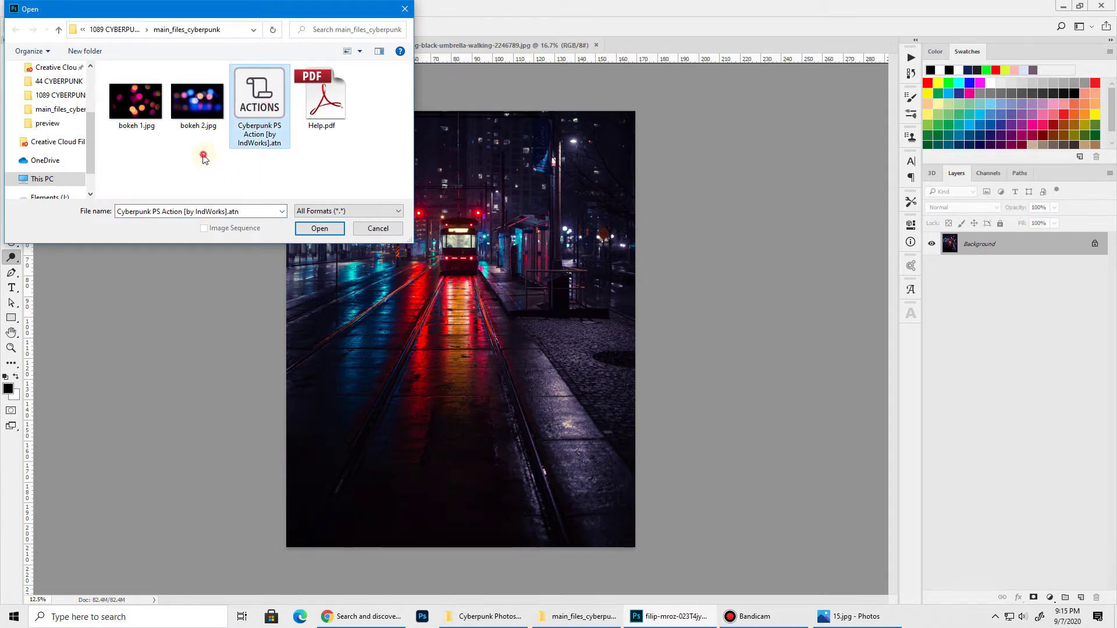
drag(206, 163, 102, 68)
click(325, 111)
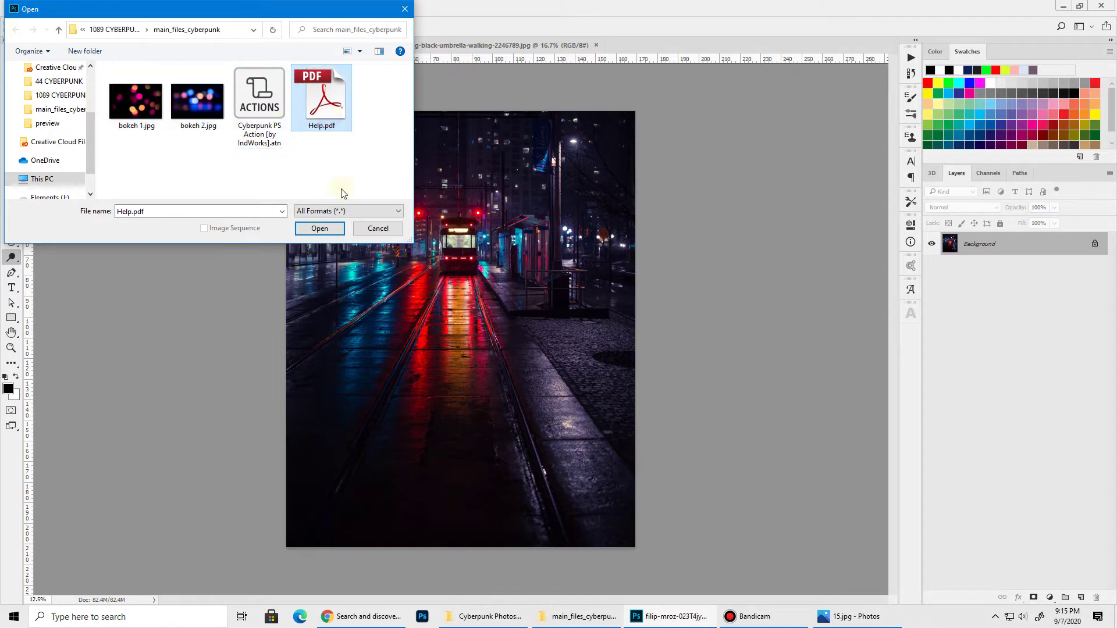
click(268, 133)
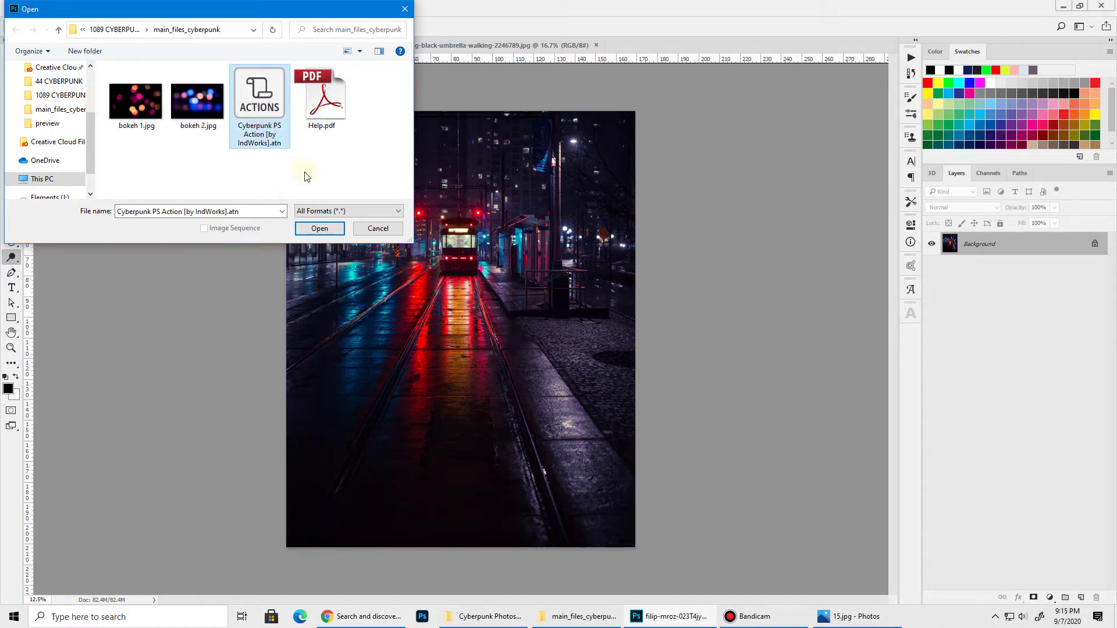
click(318, 231)
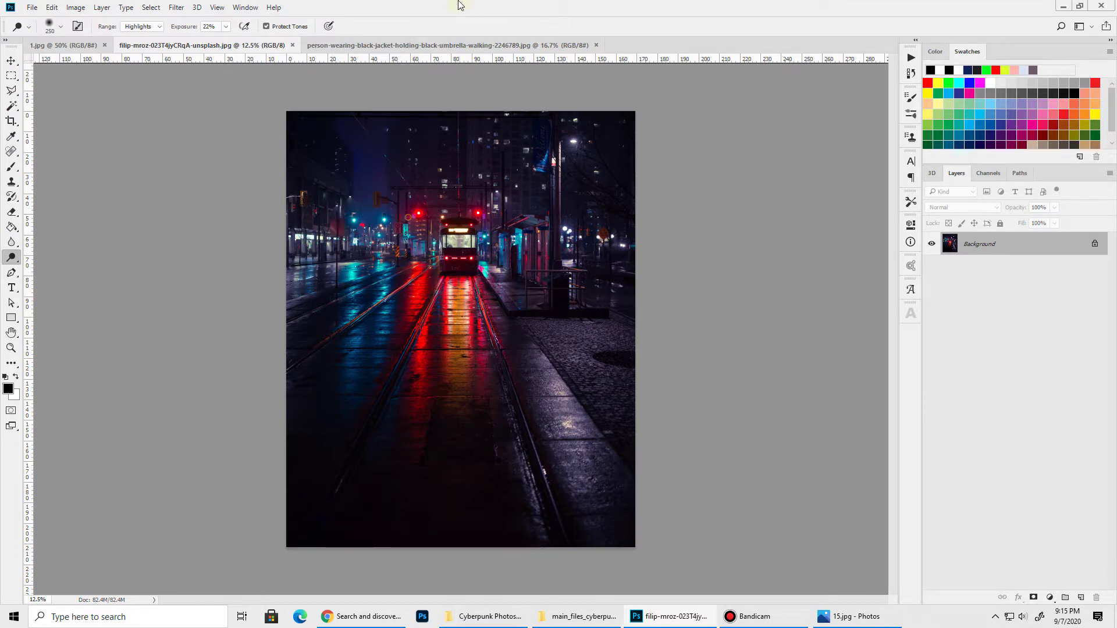
Show the Actions panel, widen it, and select [MAIN] Cyberpunk in Cyberpunk PS Action.
click(245, 7)
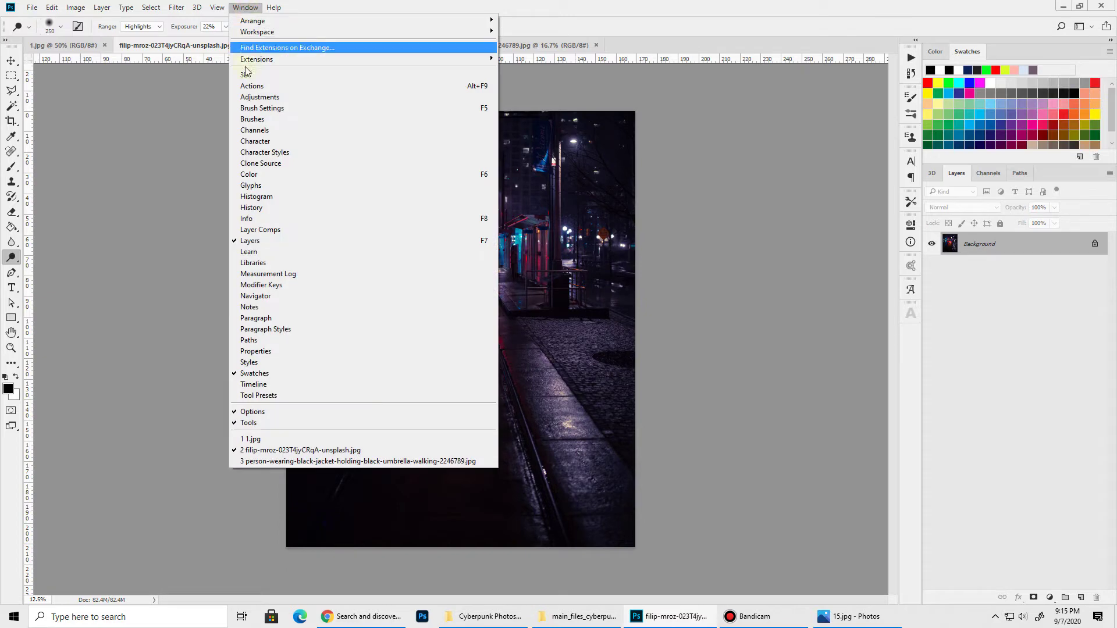
click(252, 86)
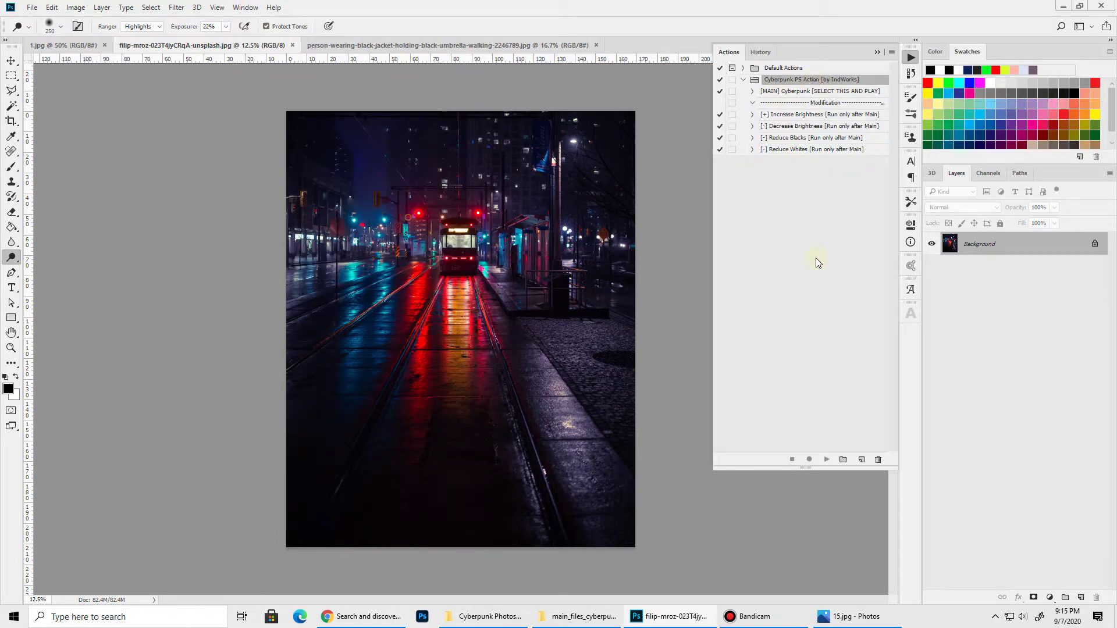
drag(713, 204, 693, 204)
click(817, 92)
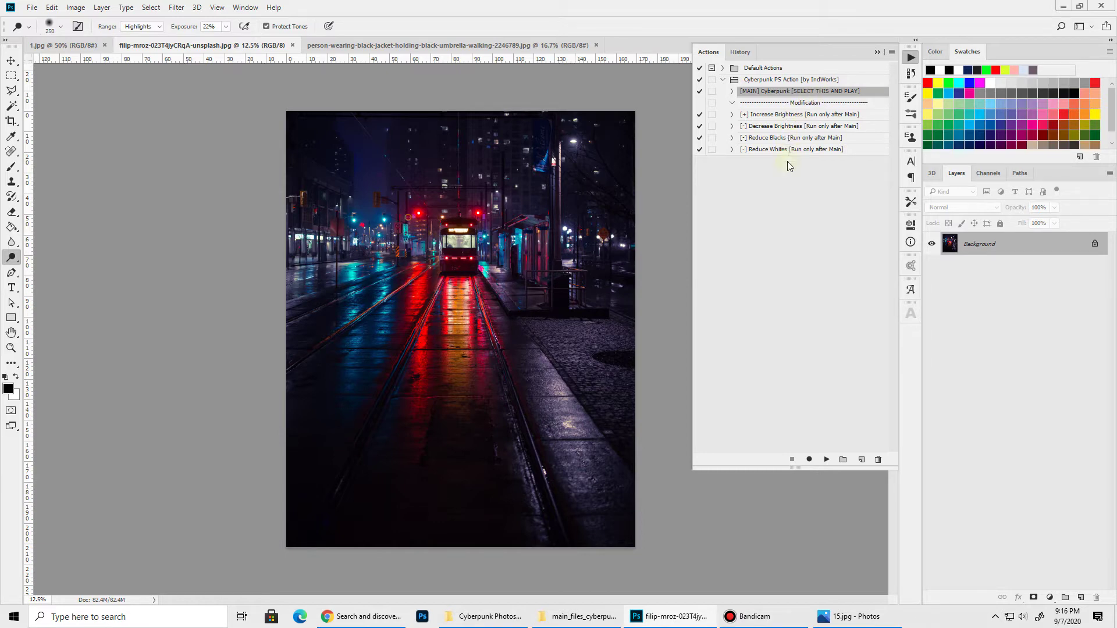
Play the [MAIN] Cyberpunk action to grade the tram photo blue and magenta.
click(778, 103)
click(771, 92)
click(827, 460)
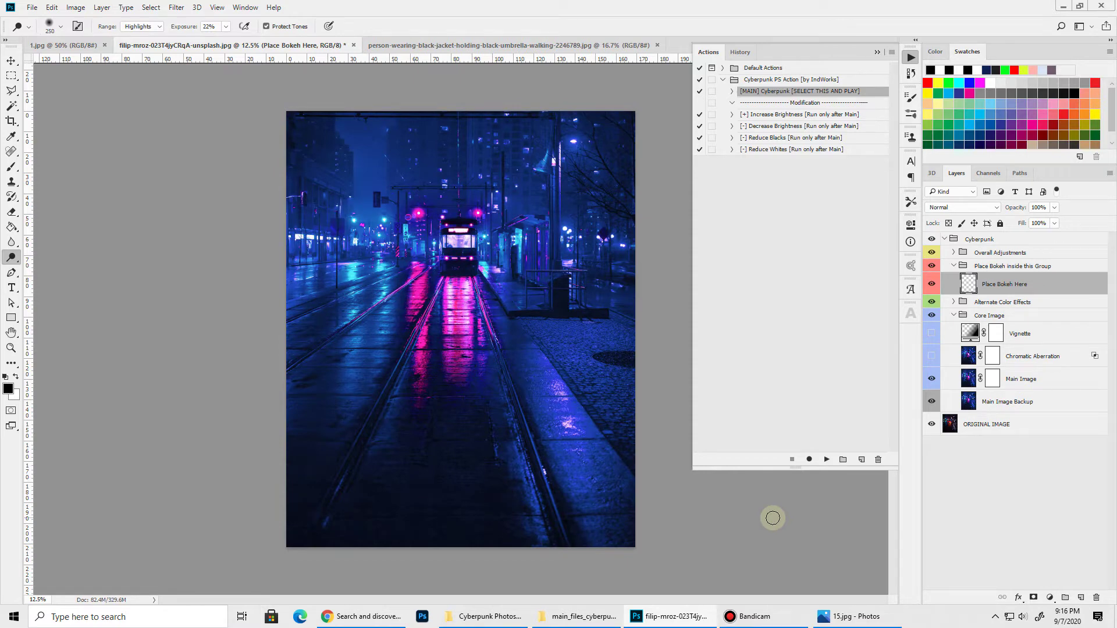
Zoom in on the graded tram, then fit the whole photo on screen.
click(11, 348)
click(498, 260)
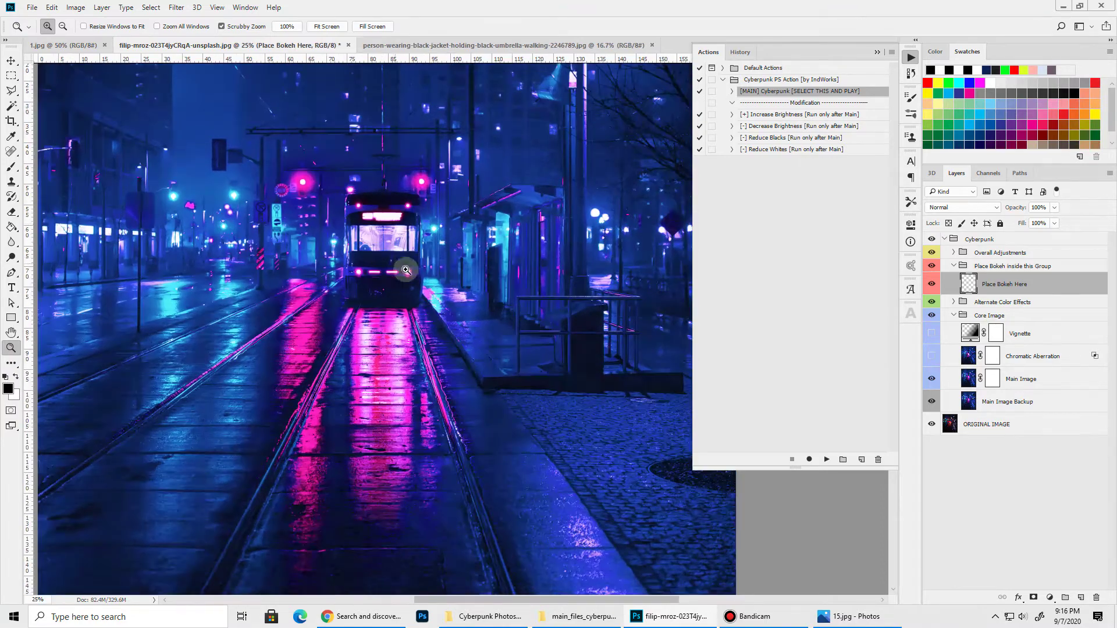
click(327, 26)
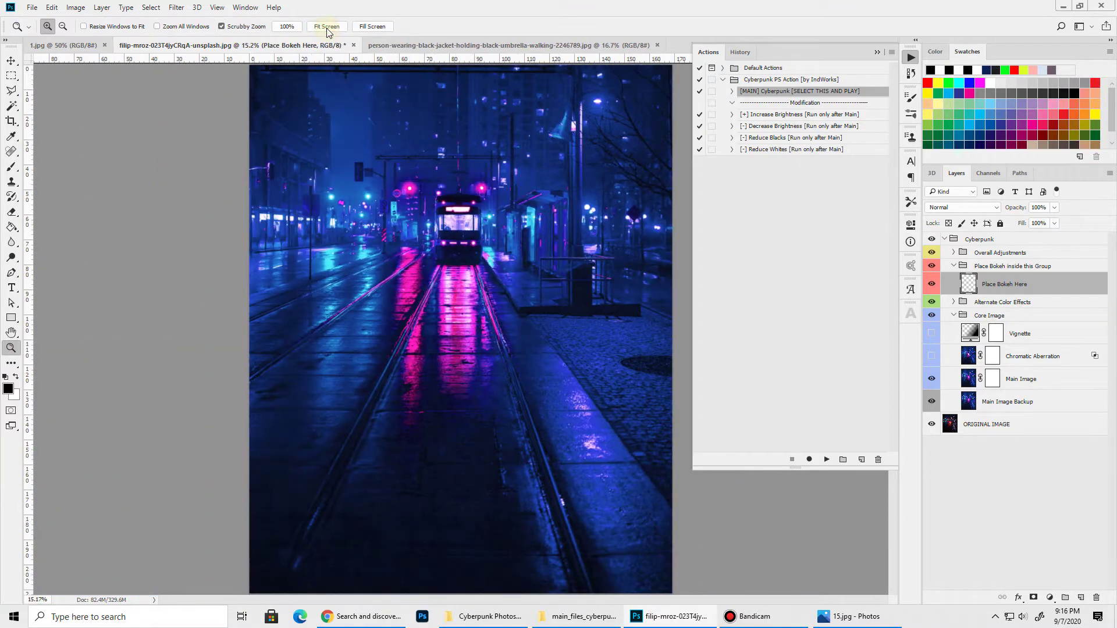
drag(551, 603, 564, 602)
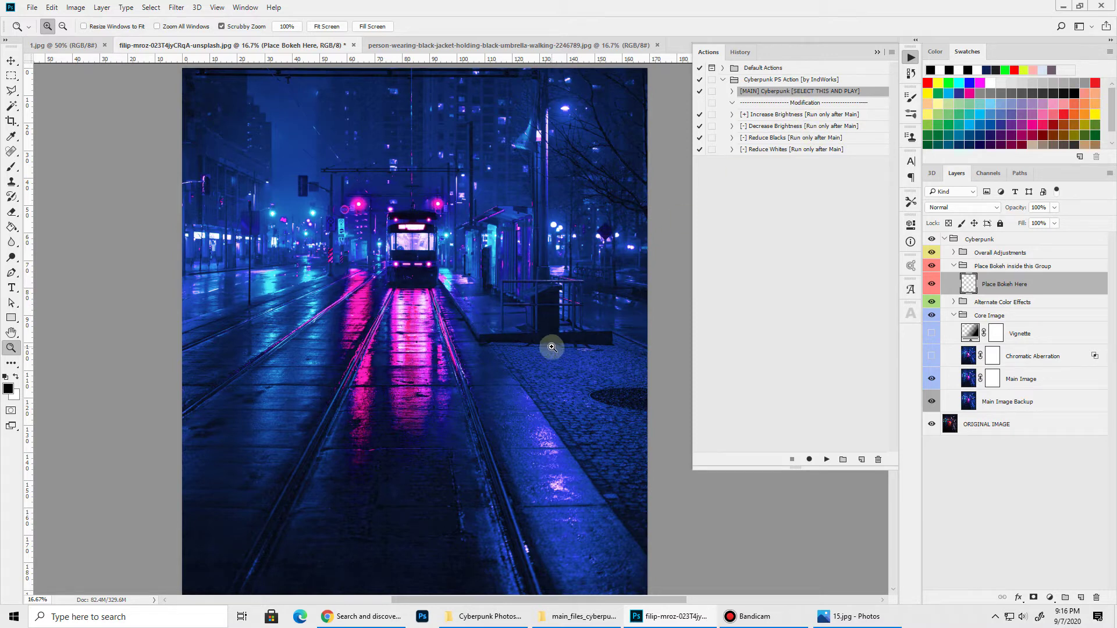
Play [+] Increase Brightness, then [-] Decrease Brightness to darken the neon tram again.
click(769, 115)
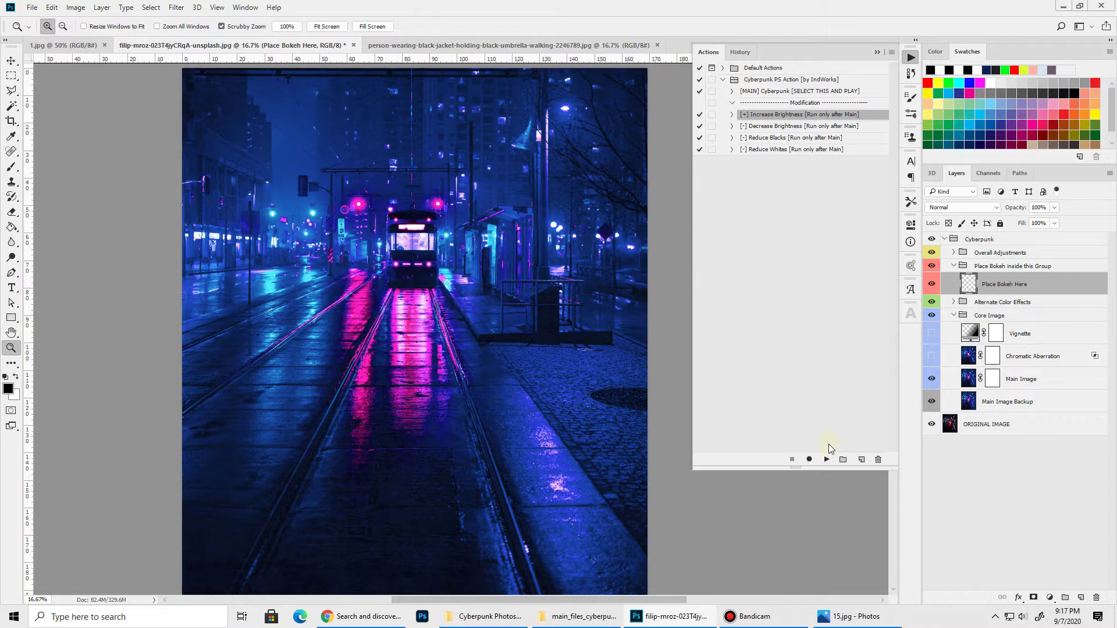
click(826, 460)
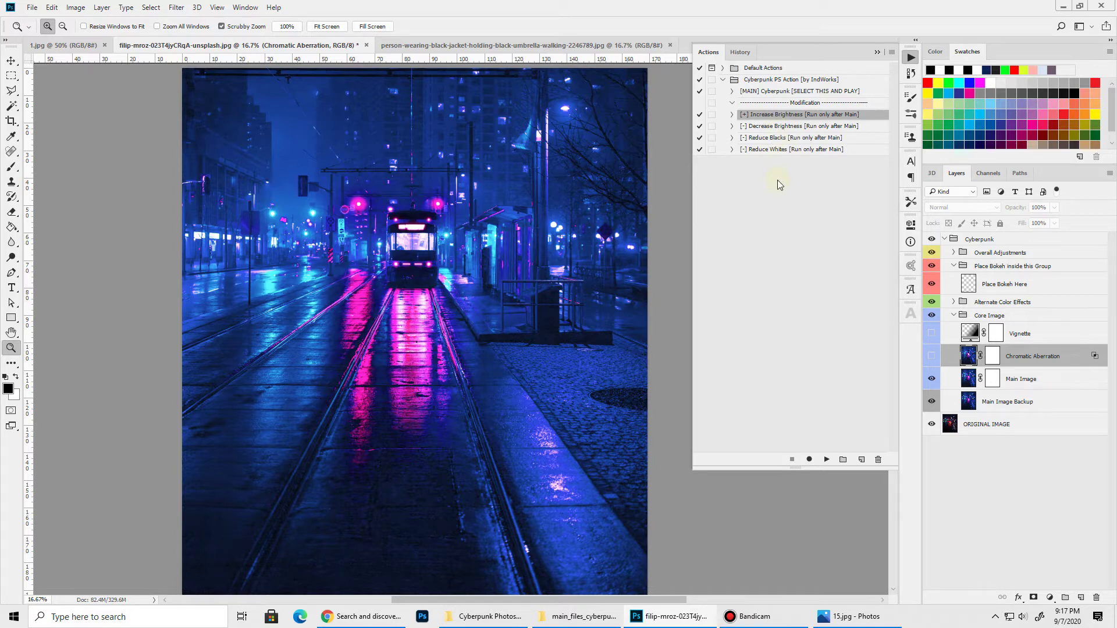
click(824, 459)
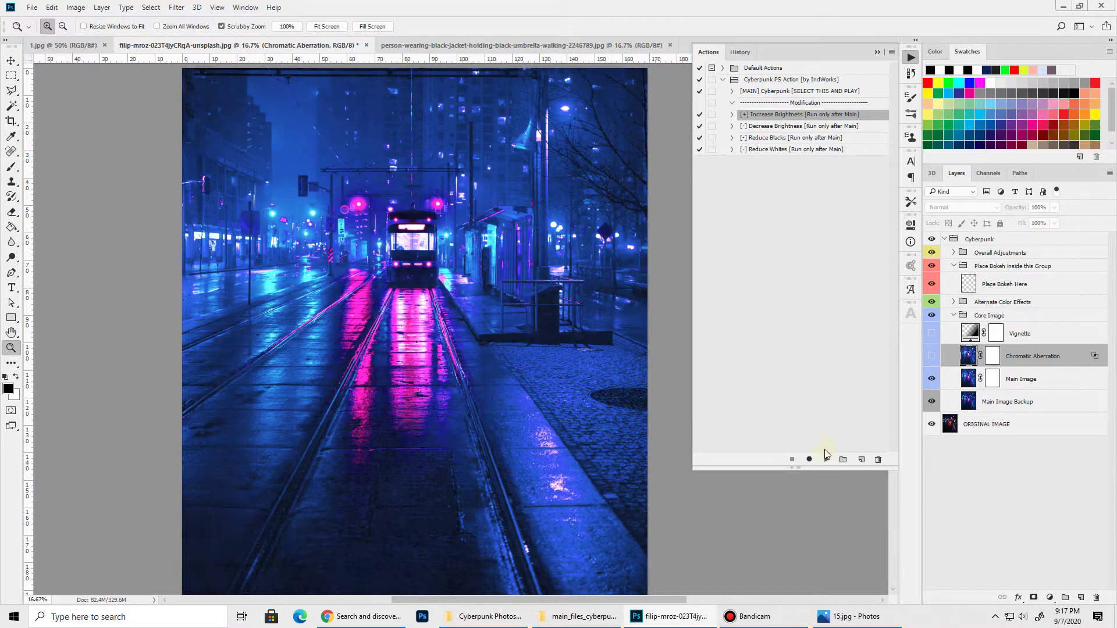
click(826, 459)
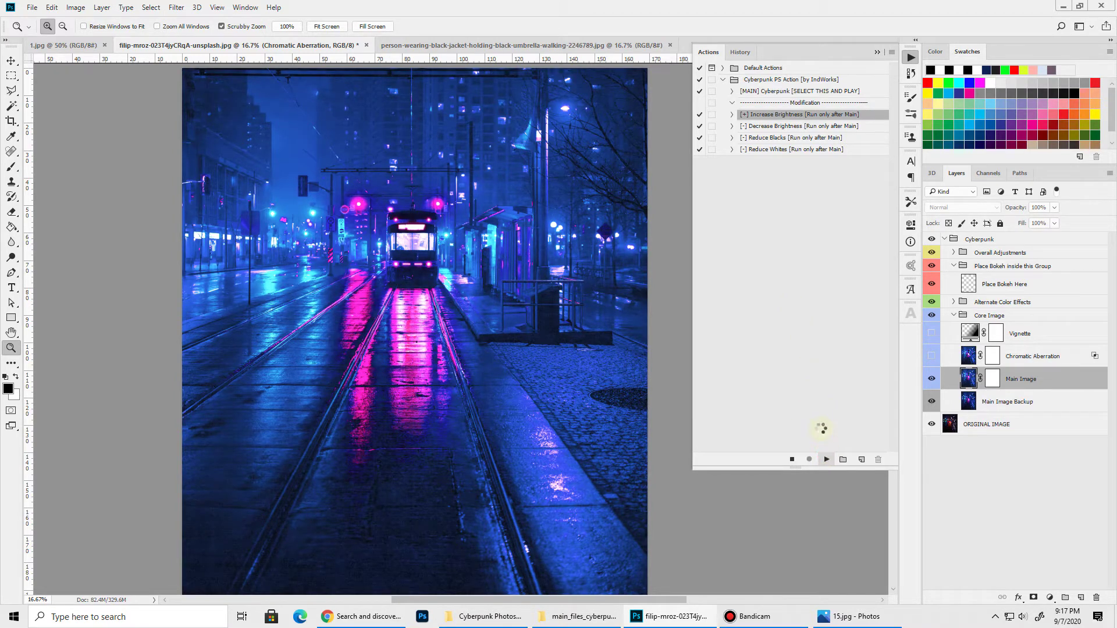
click(785, 127)
click(826, 459)
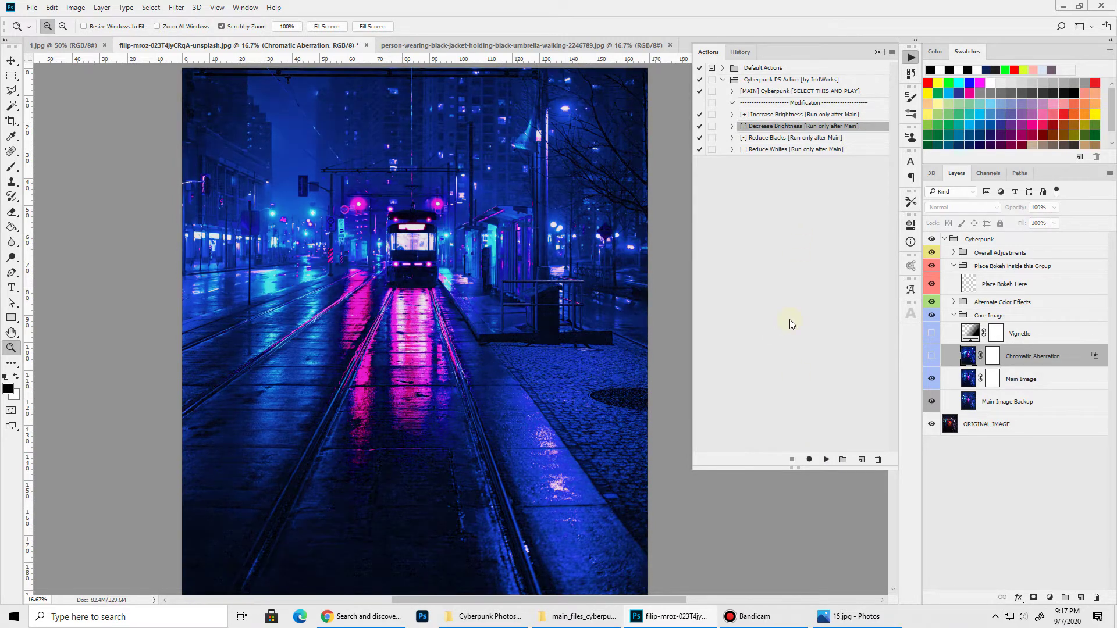
Play the [-] Reduce Blacks and [-] Reduce Whites modifiers on the neon tram image.
click(793, 140)
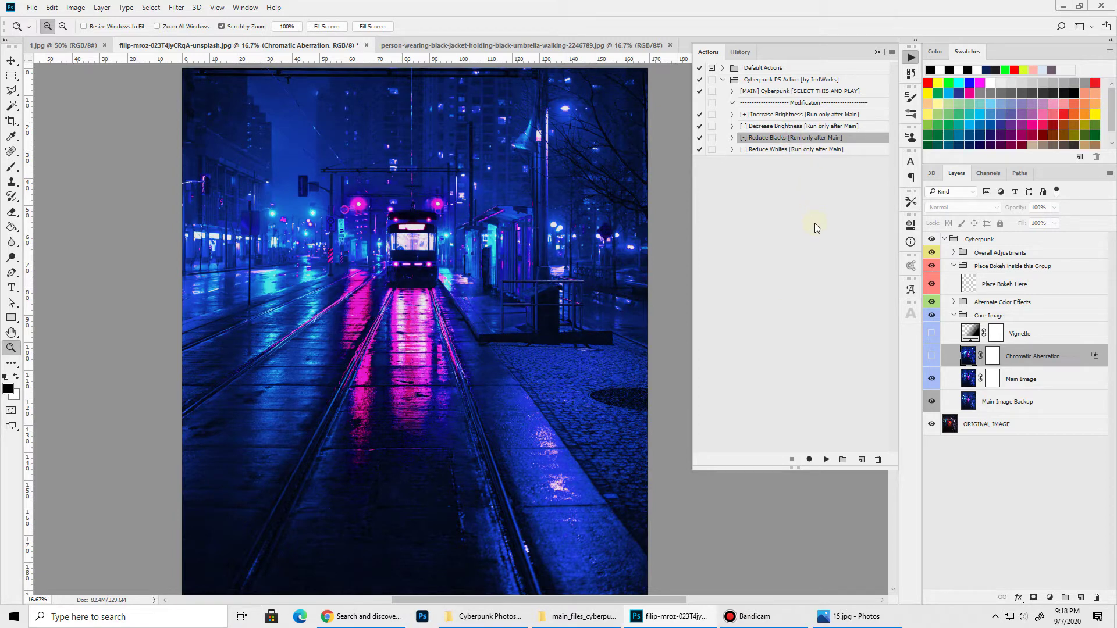
click(825, 461)
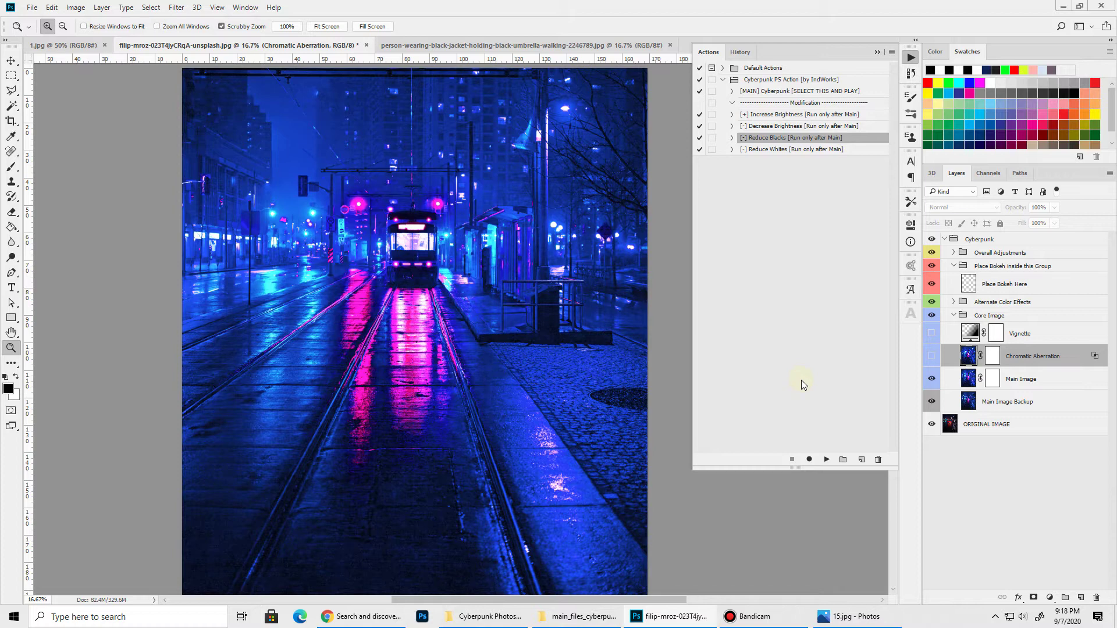
click(778, 149)
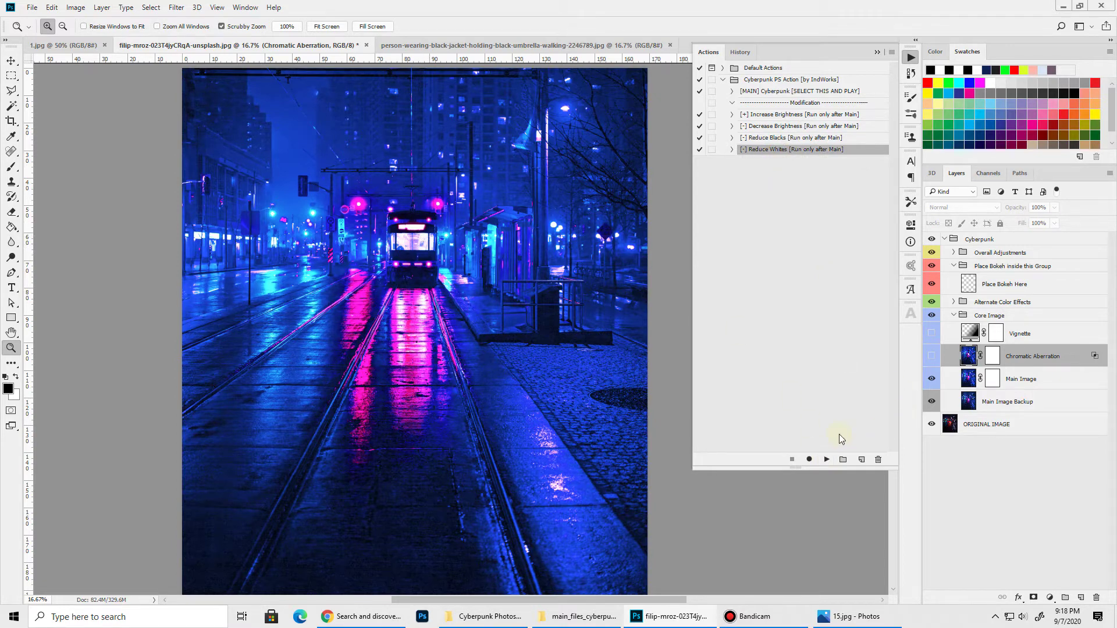
click(827, 460)
Toggle the Cyberpunk group and Main Image layer off and on to compare with the original.
click(971, 425)
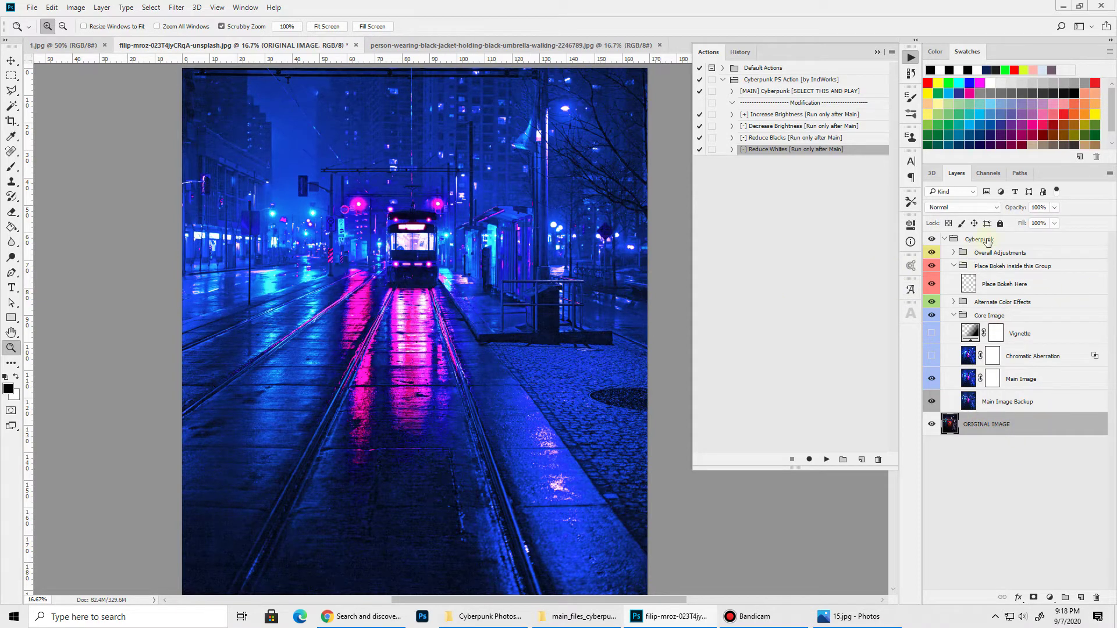
click(931, 240)
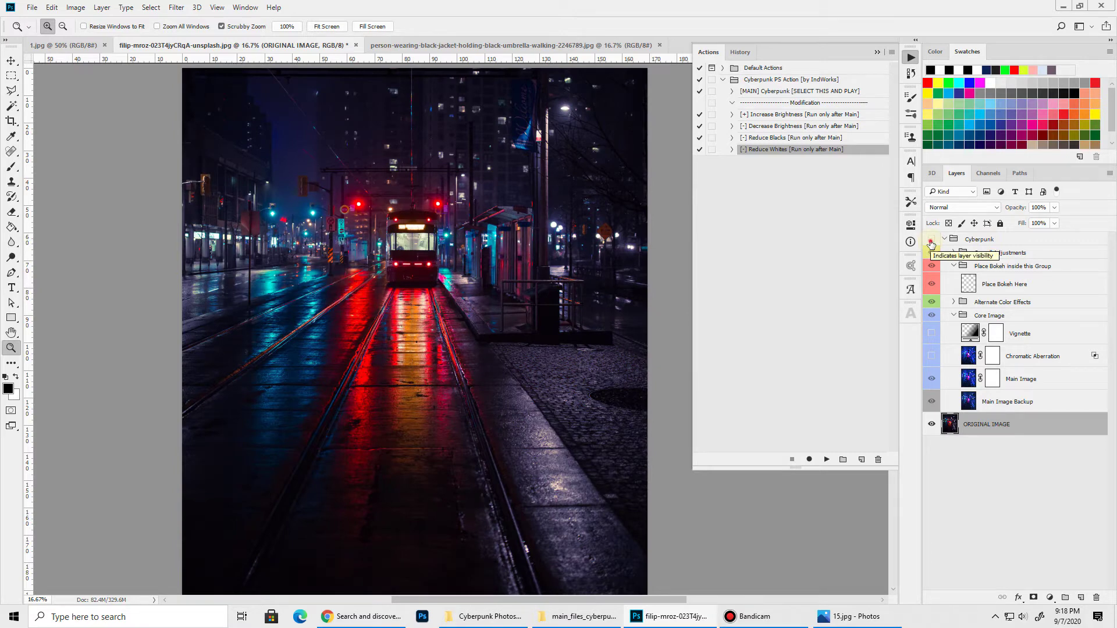
click(931, 241)
click(1012, 404)
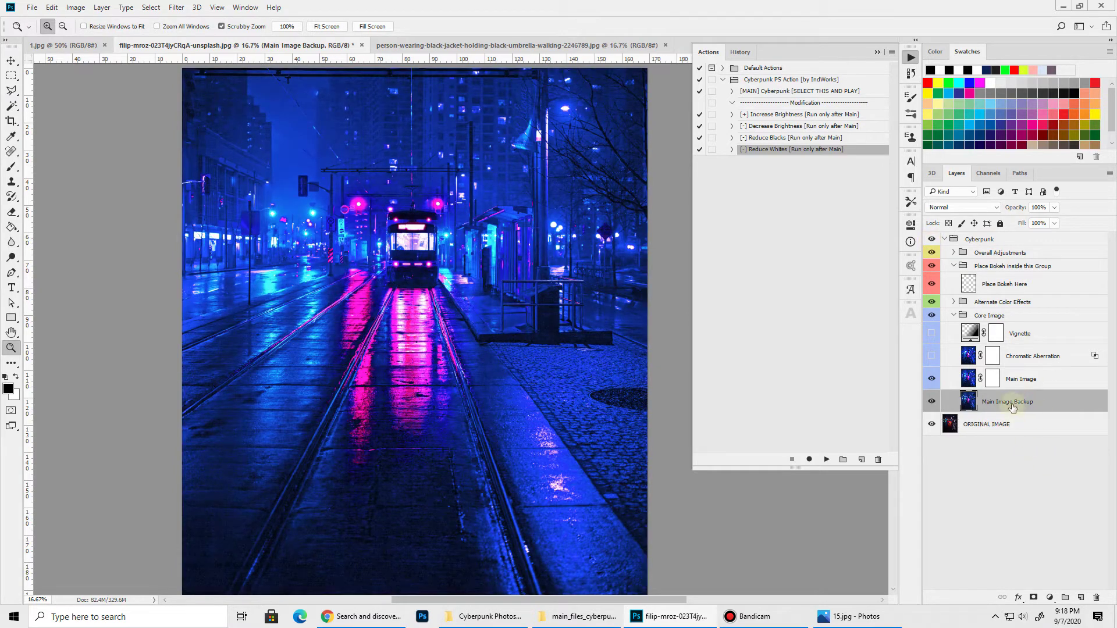
click(932, 379)
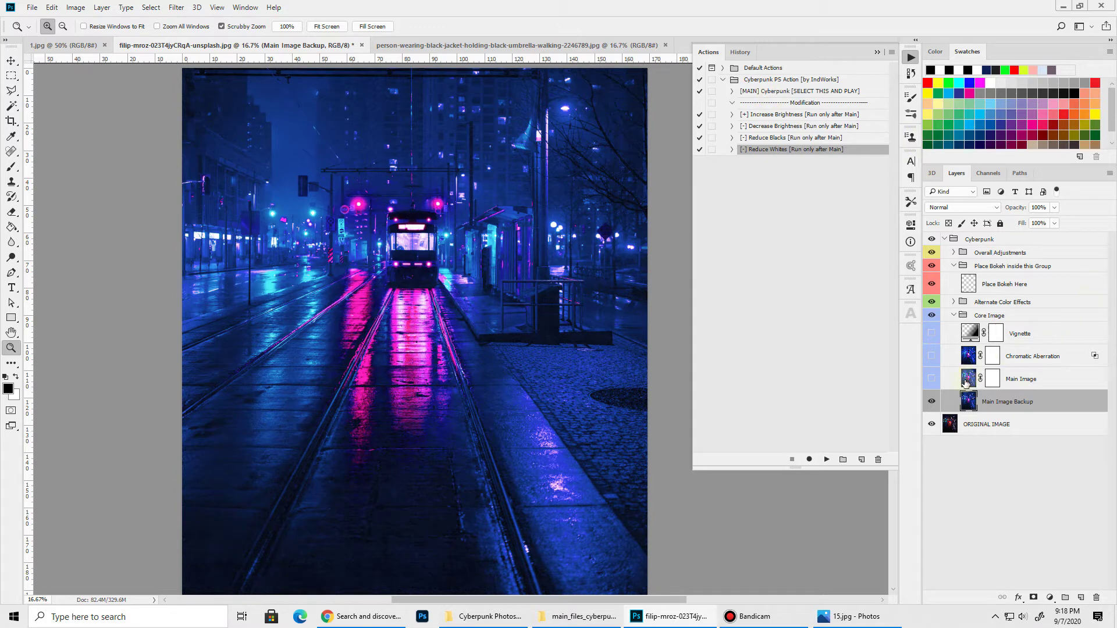
click(932, 379)
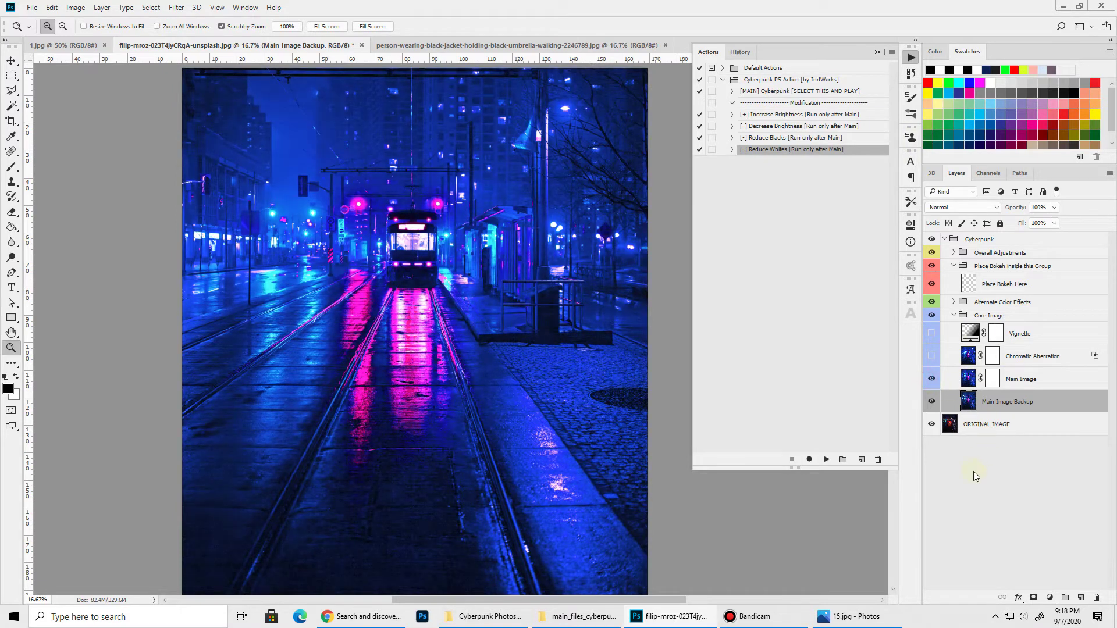
Turn on the Chromatic Aberration layer and zoom in to check the colour fringing.
click(931, 356)
click(517, 189)
click(463, 200)
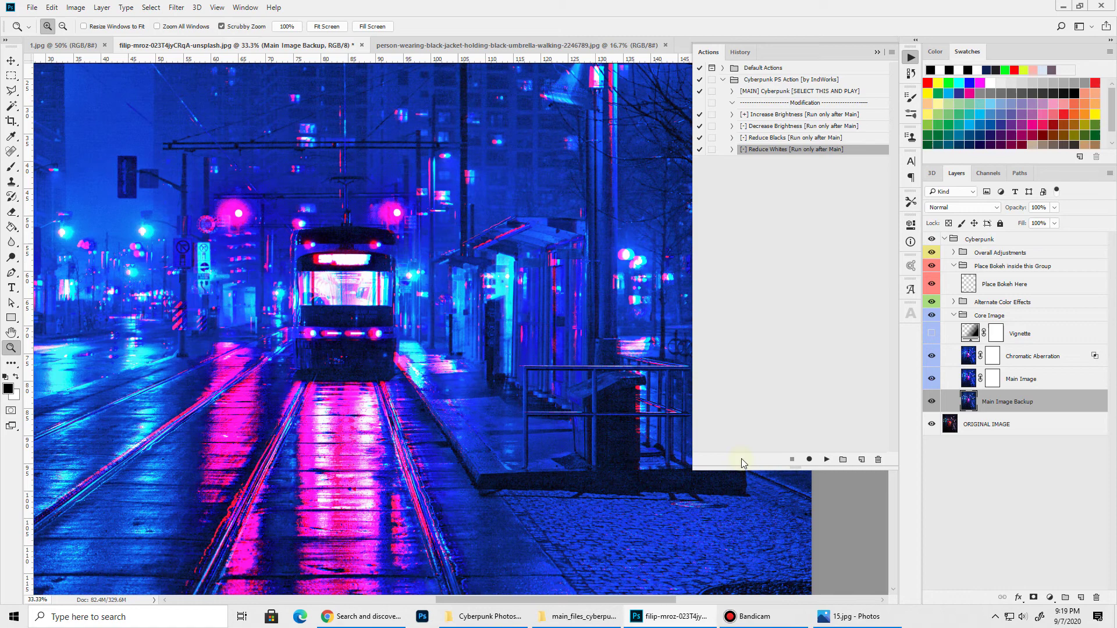
click(324, 27)
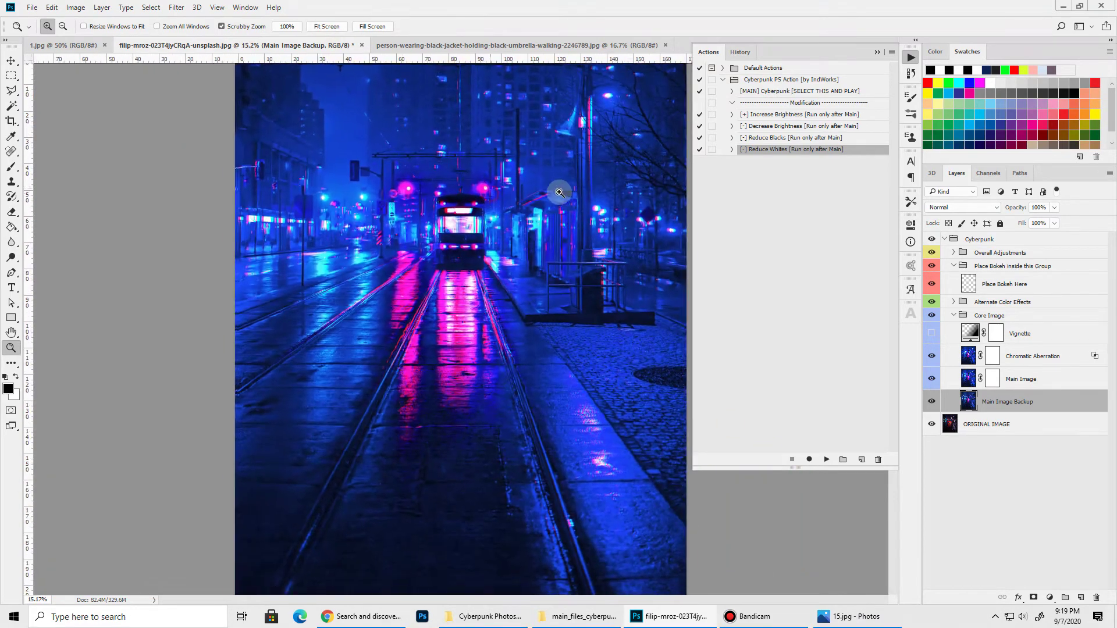
drag(582, 175, 582, 159)
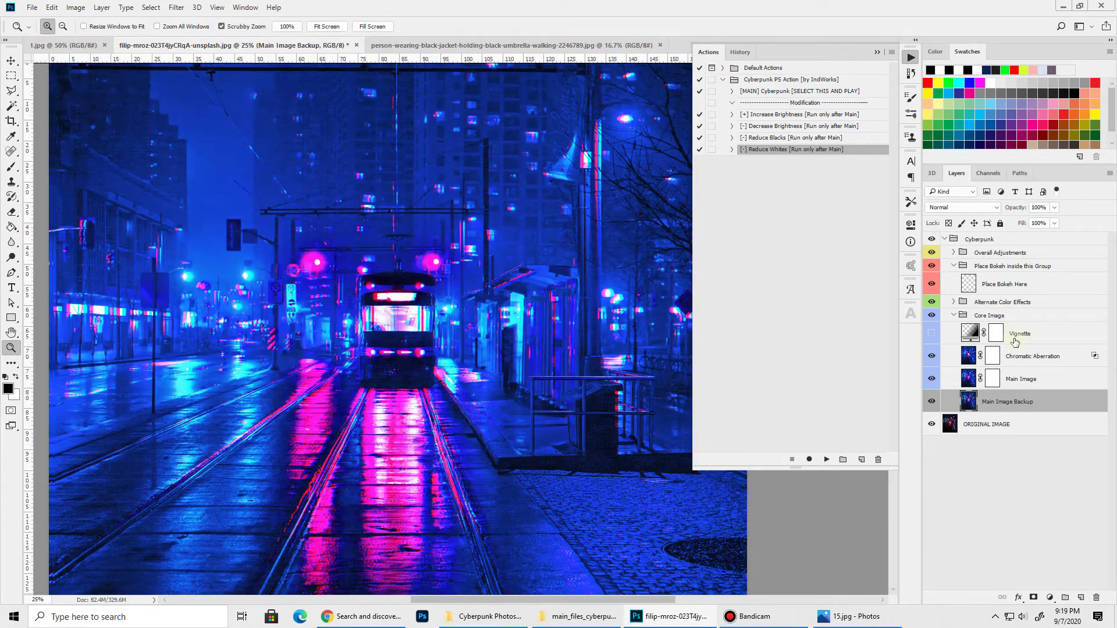
Turn on the Vignette layer and toggle it off and on to compare.
click(933, 334)
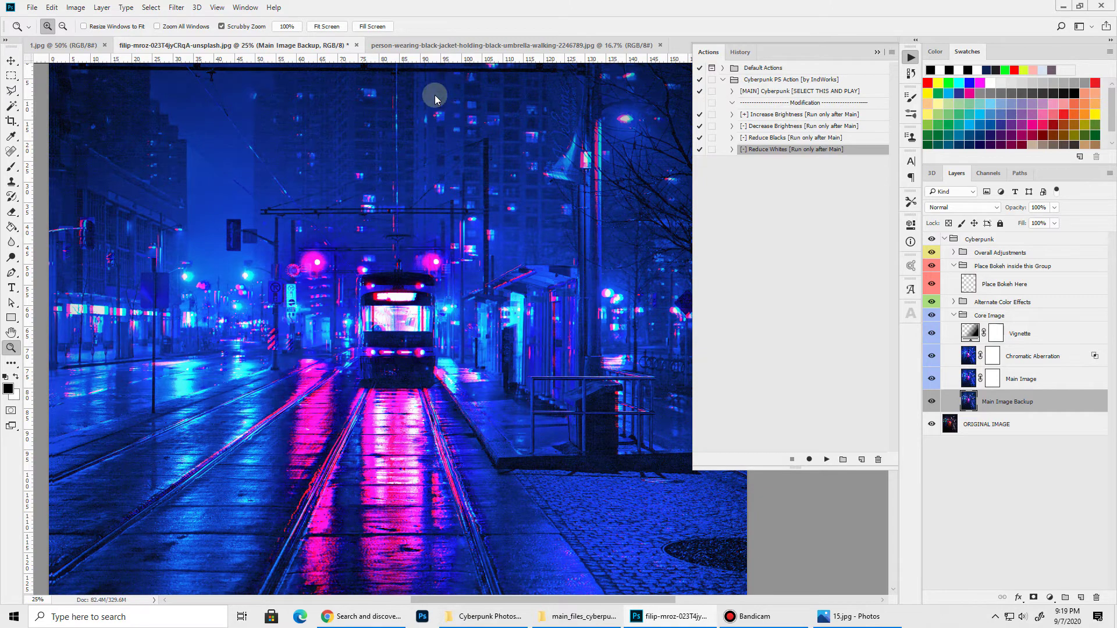
click(322, 27)
click(933, 335)
click(933, 334)
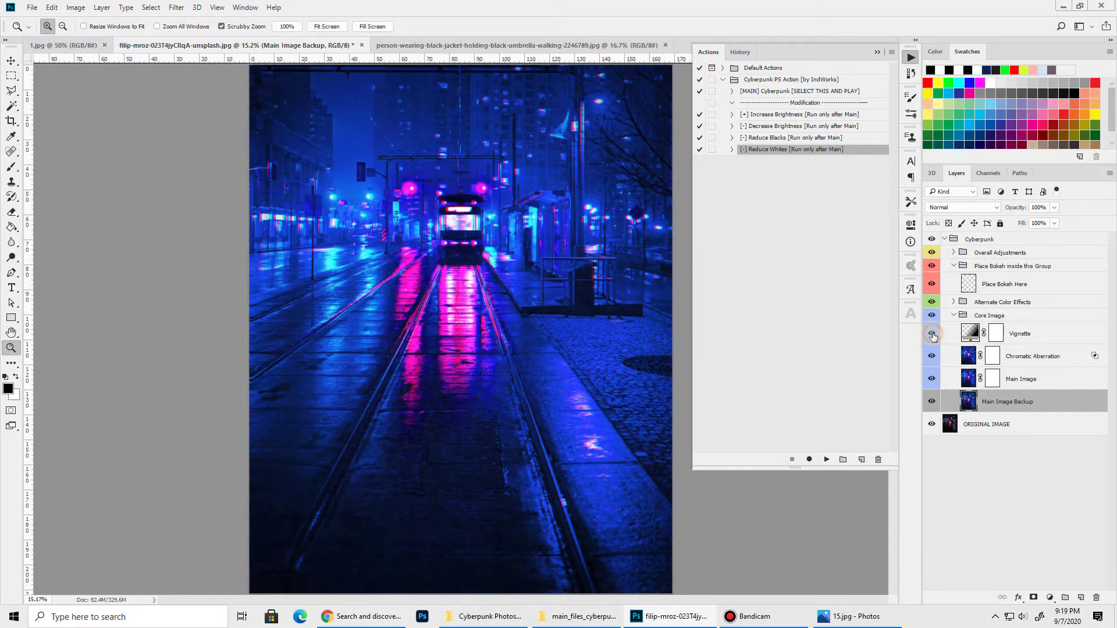
Try a new vignette gradient angle, discard it, and hide the Vignette layer.
double_click(970, 333)
key(Escape)
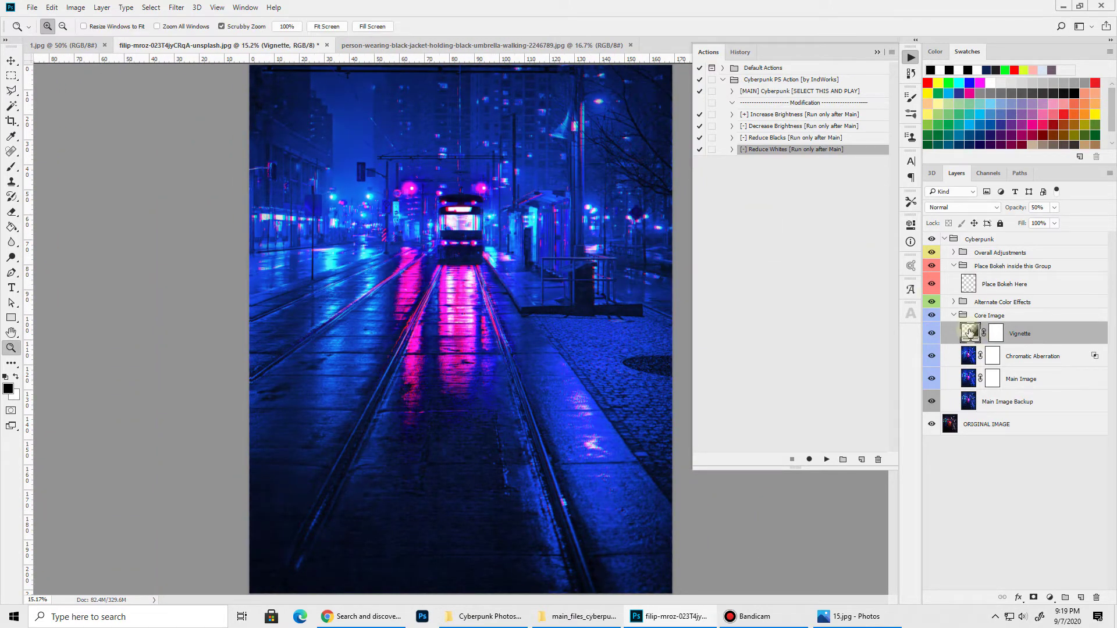
double_click(970, 332)
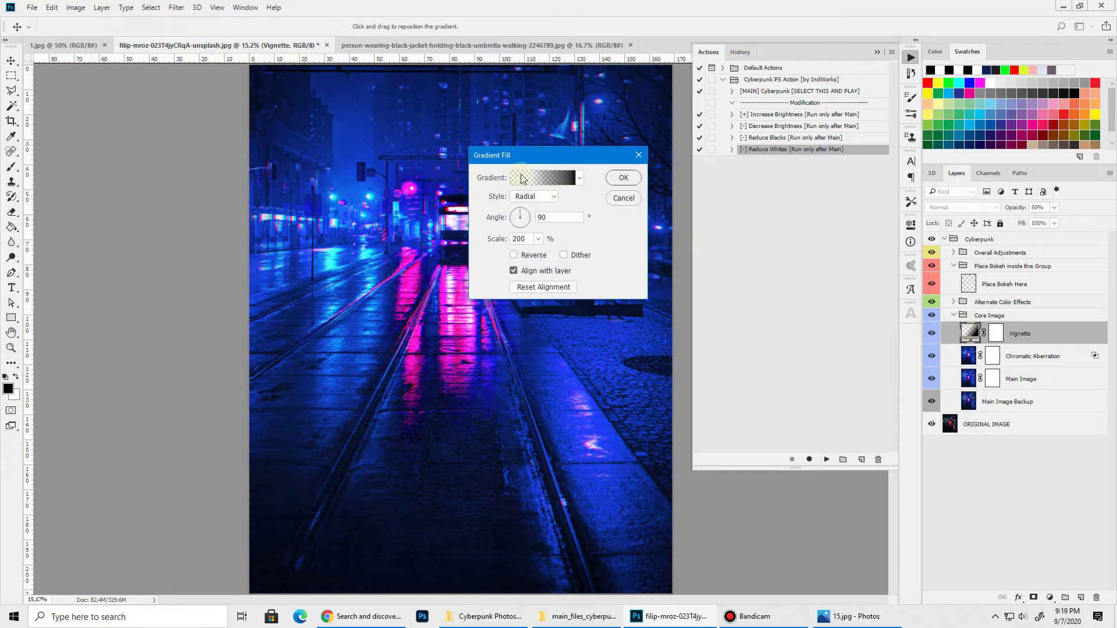
drag(522, 224, 543, 229)
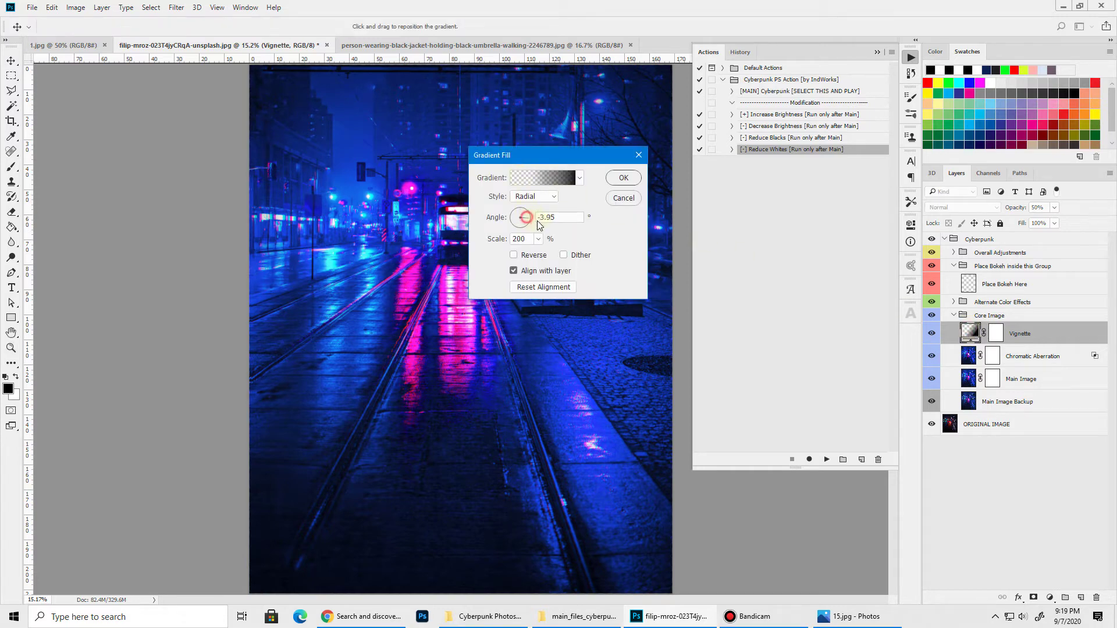
click(623, 198)
click(932, 333)
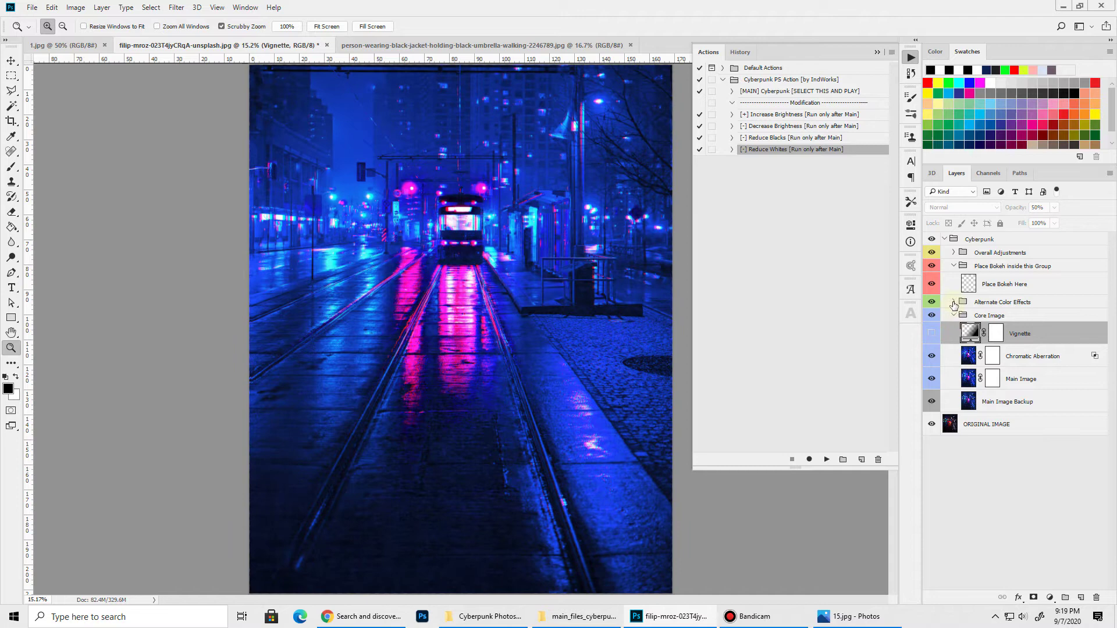
click(954, 302)
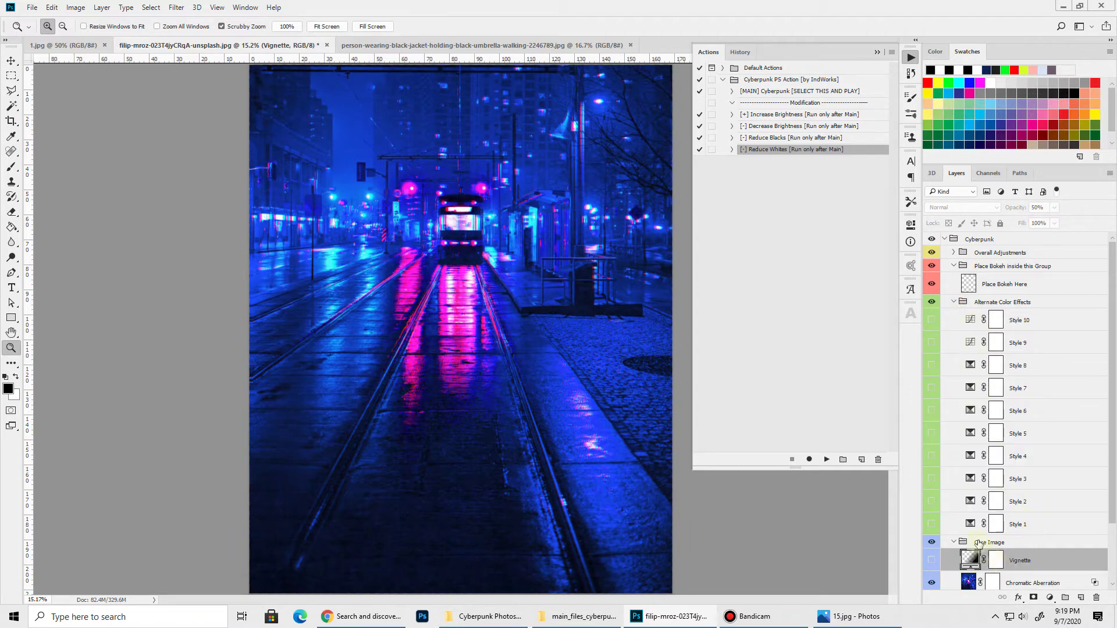
click(932, 526)
click(931, 526)
click(931, 502)
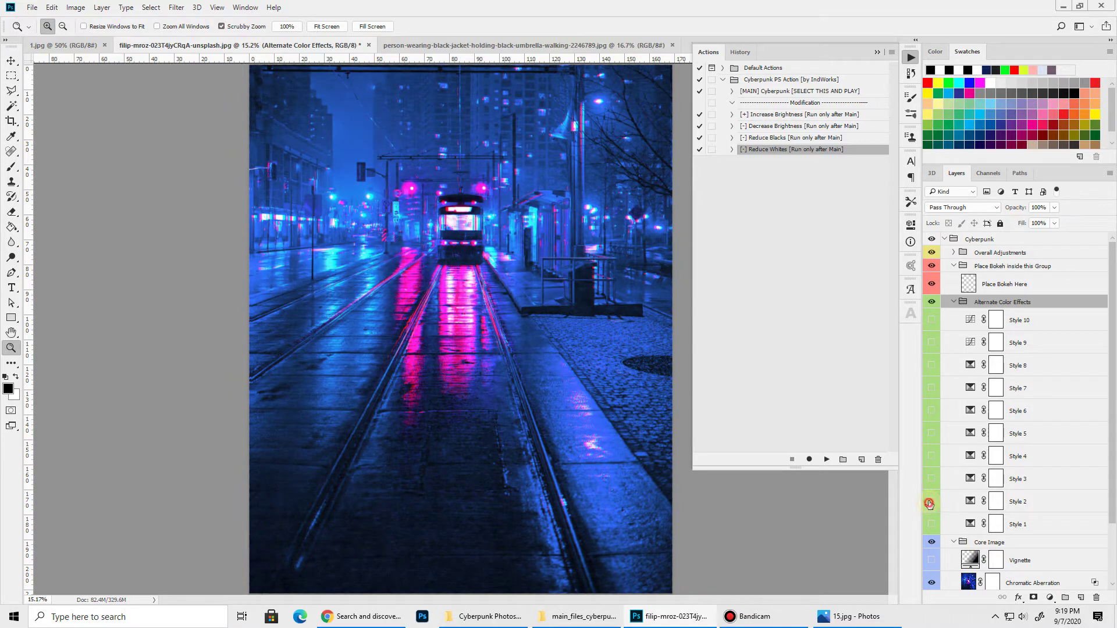
click(930, 503)
click(931, 479)
click(931, 479)
click(931, 388)
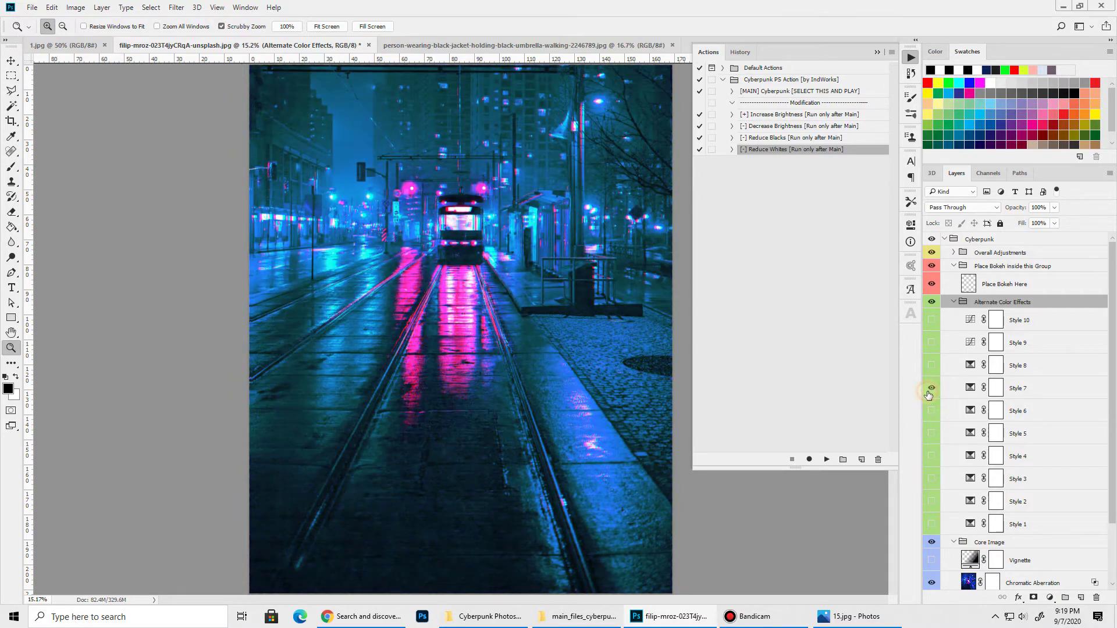
click(931, 389)
click(932, 365)
click(932, 366)
click(932, 342)
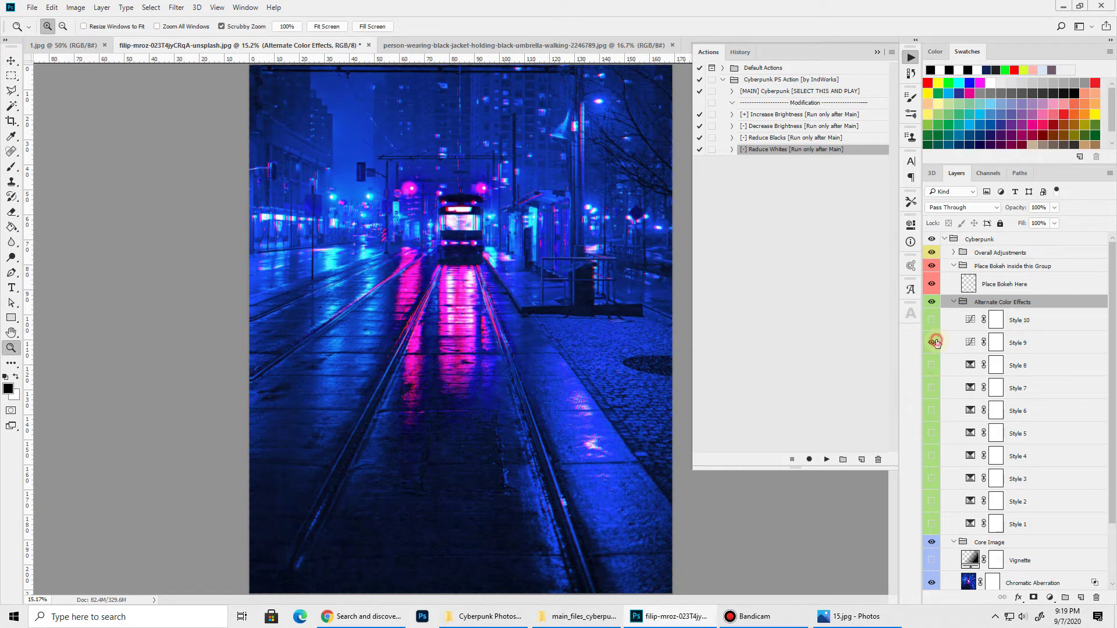
click(932, 343)
click(931, 320)
click(953, 302)
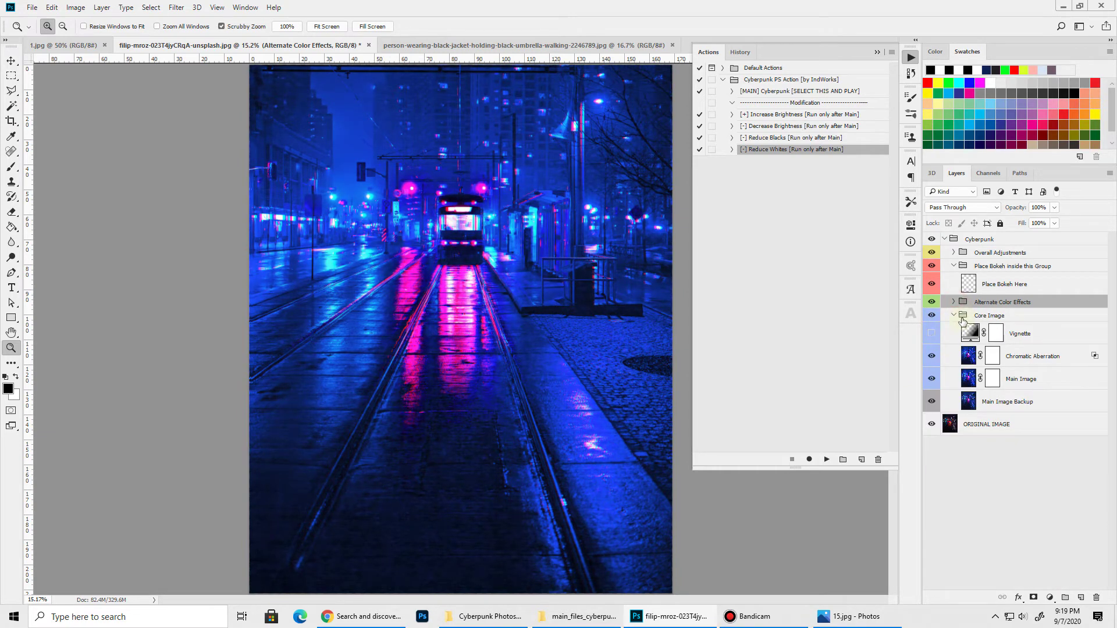
Place bokeh 1.jpg above the Place Bokeh Here layer, enlarged and shifted right.
click(991, 283)
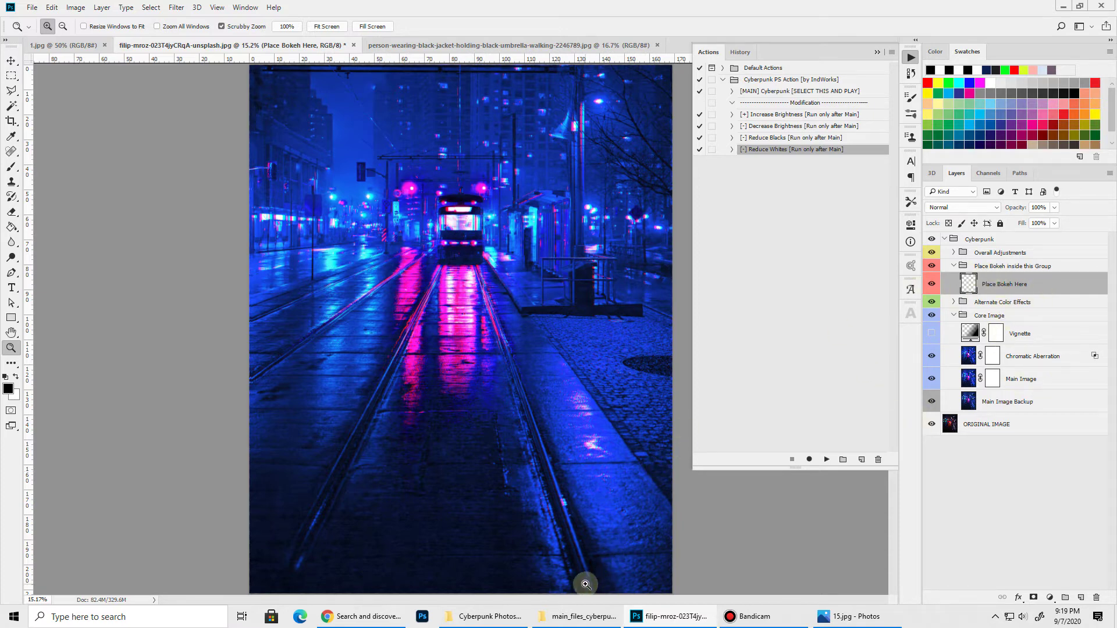
click(579, 618)
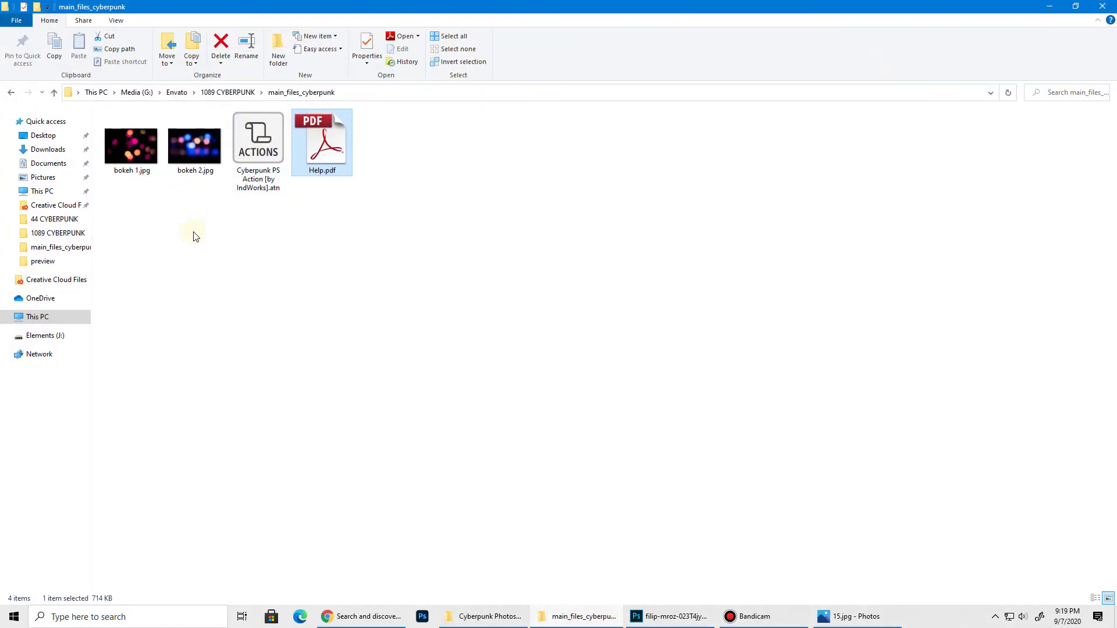
drag(201, 234, 114, 105)
click(243, 264)
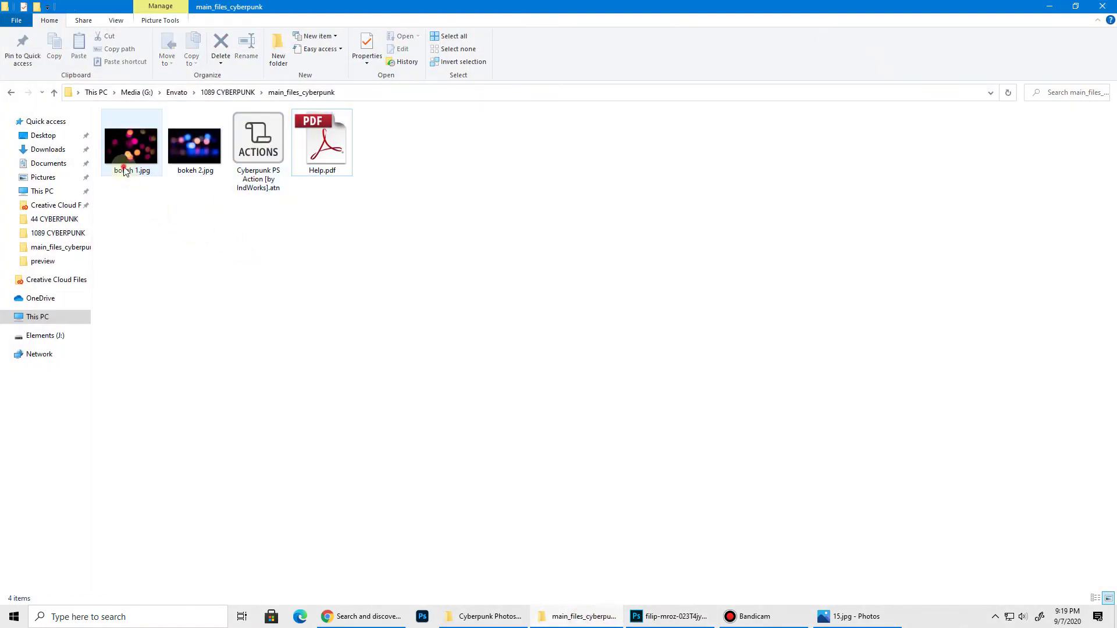
drag(131, 147, 452, 374)
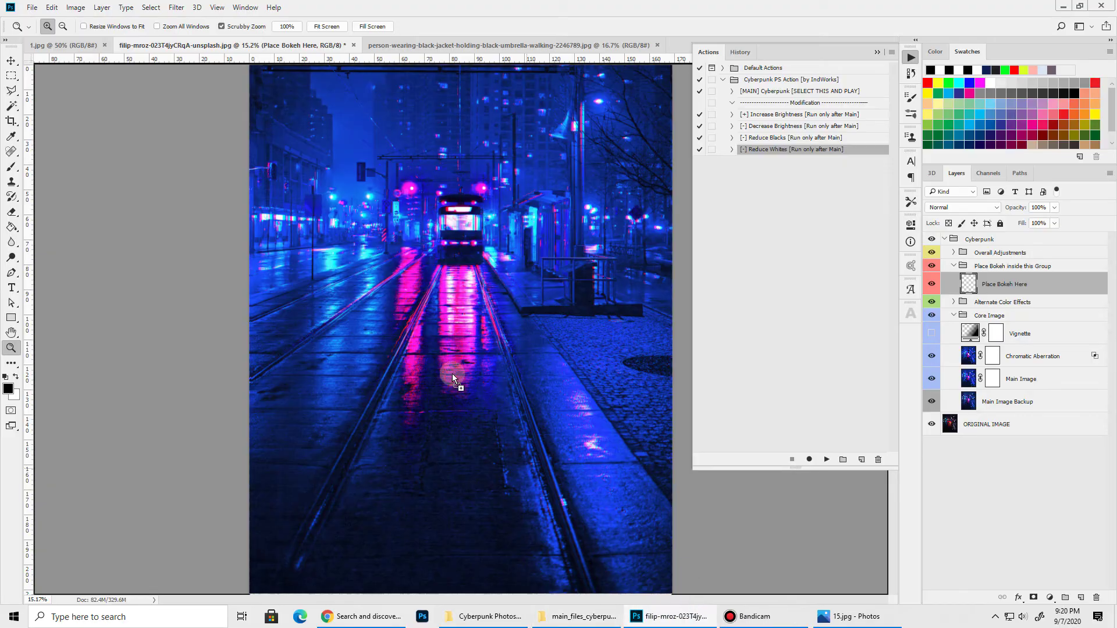
drag(445, 301, 444, 296)
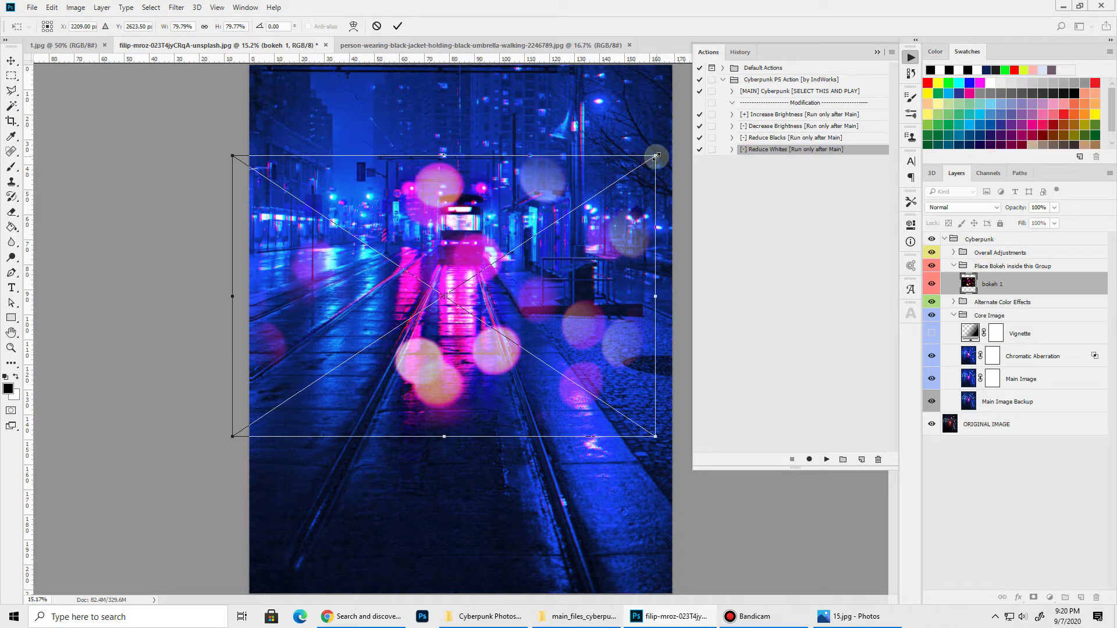
drag(655, 156, 788, 155)
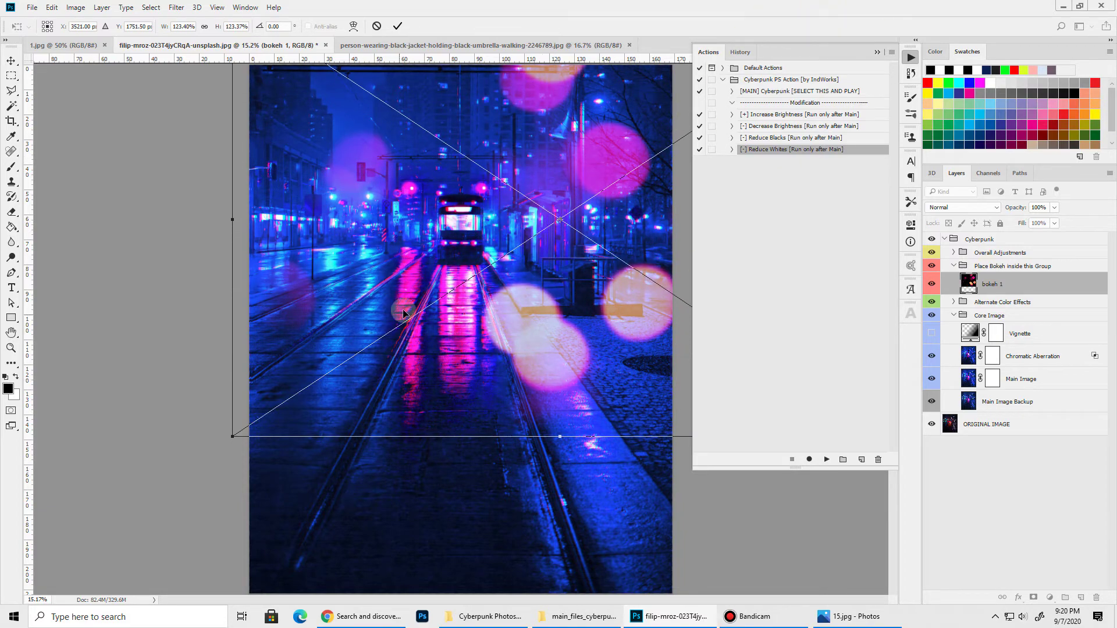
drag(395, 302, 449, 319)
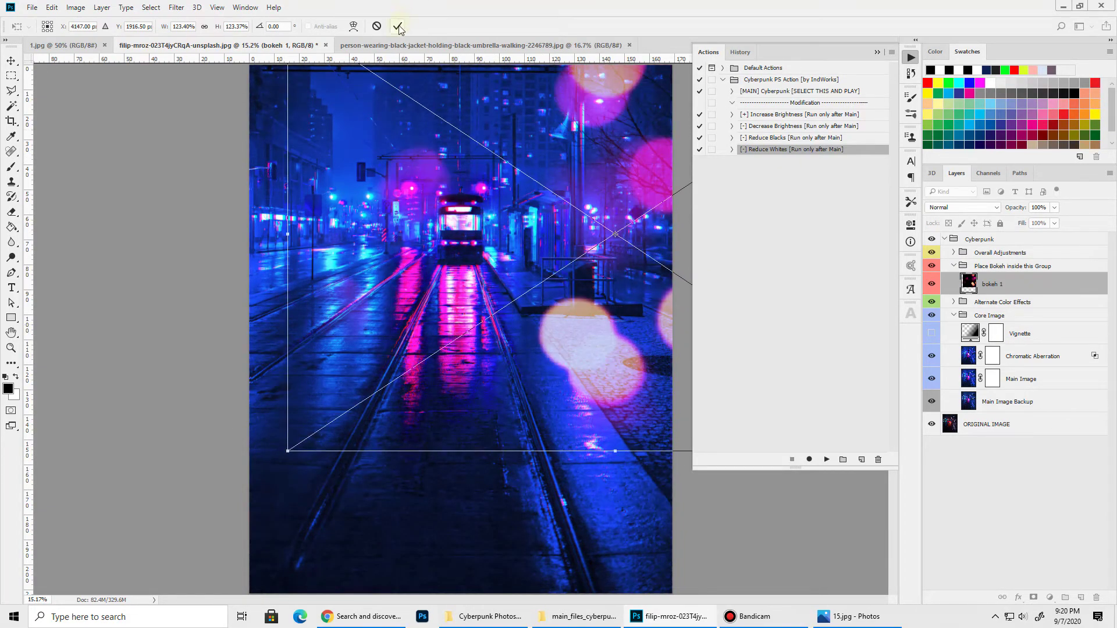
key(Return)
key(z)
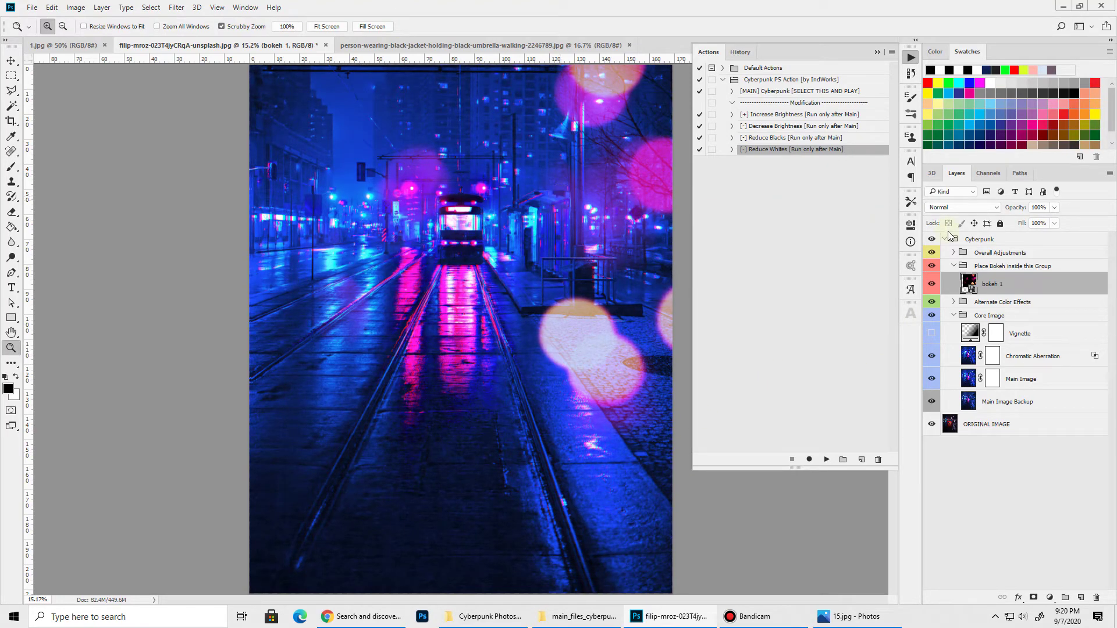
Place bokeh 2.jpg, enlarged across the lower left of the street.
click(581, 617)
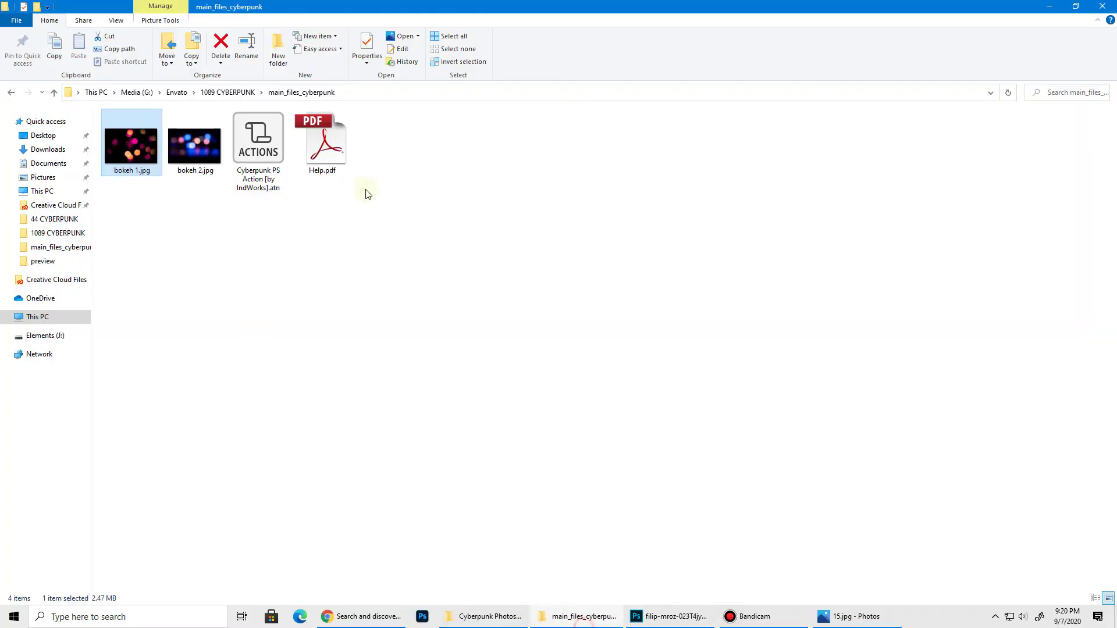
click(198, 143)
drag(186, 137, 426, 288)
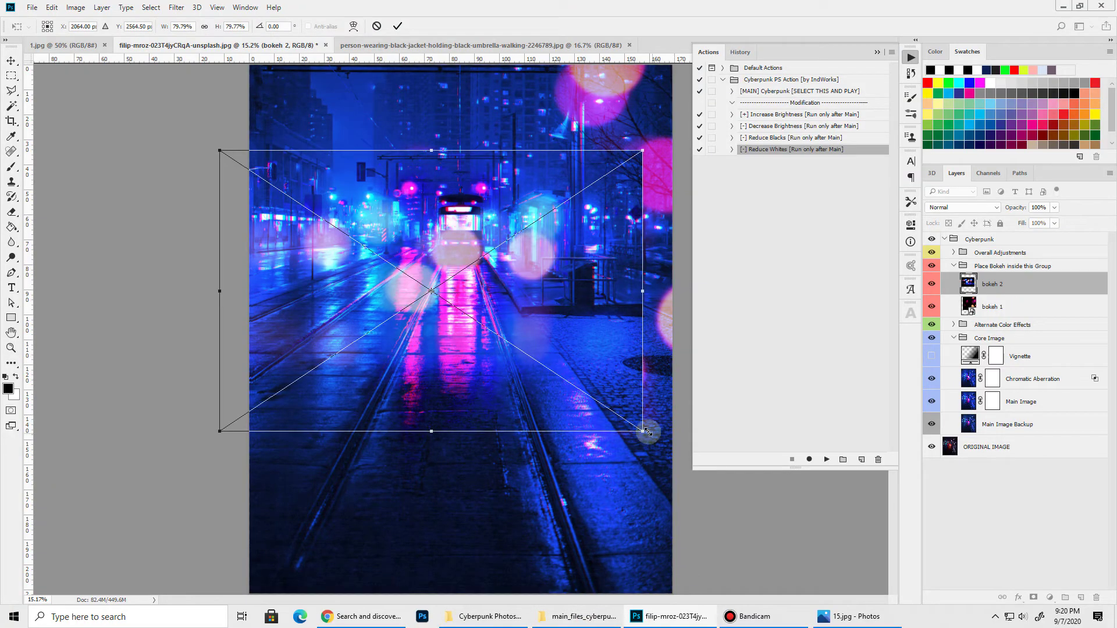
drag(643, 431, 308, 527)
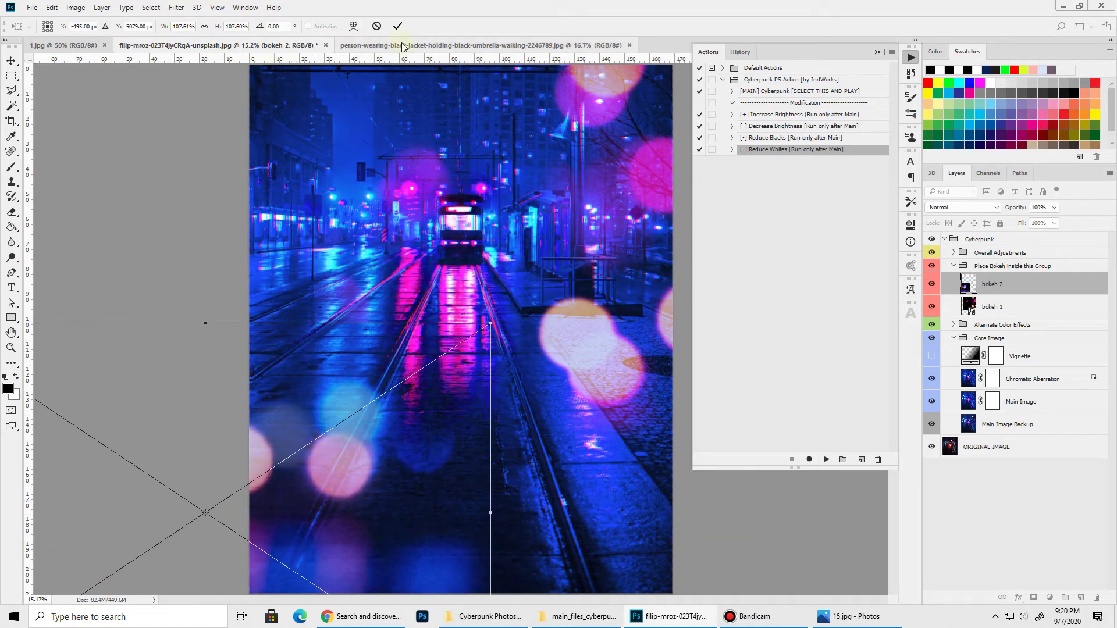
click(398, 26)
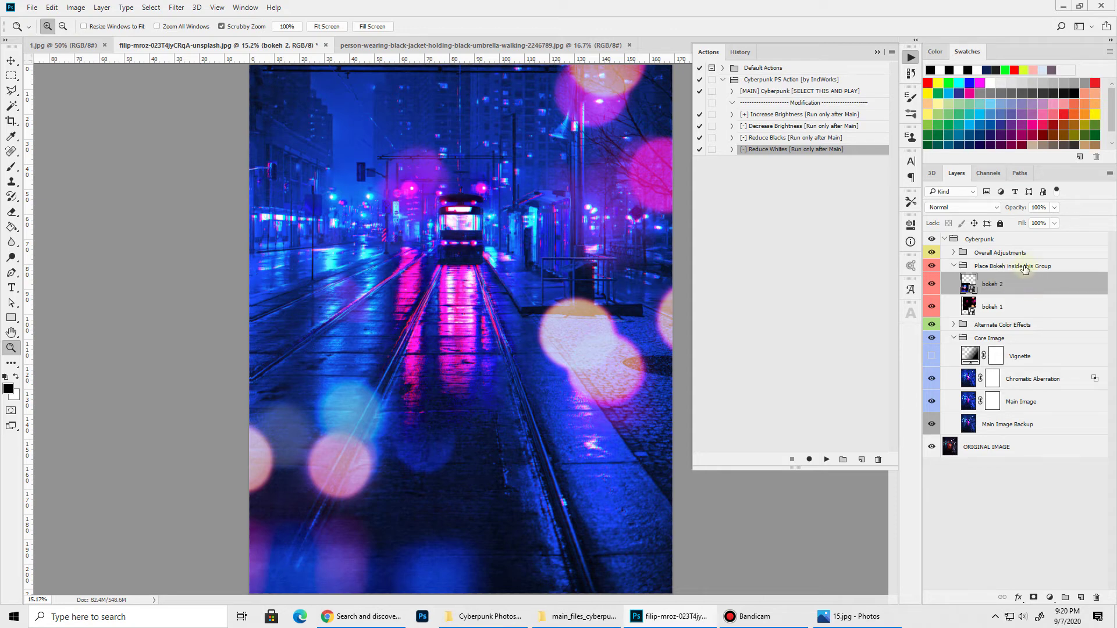
Adjust the opacity of the bokeh group and the bokeh 2 layer.
click(1024, 269)
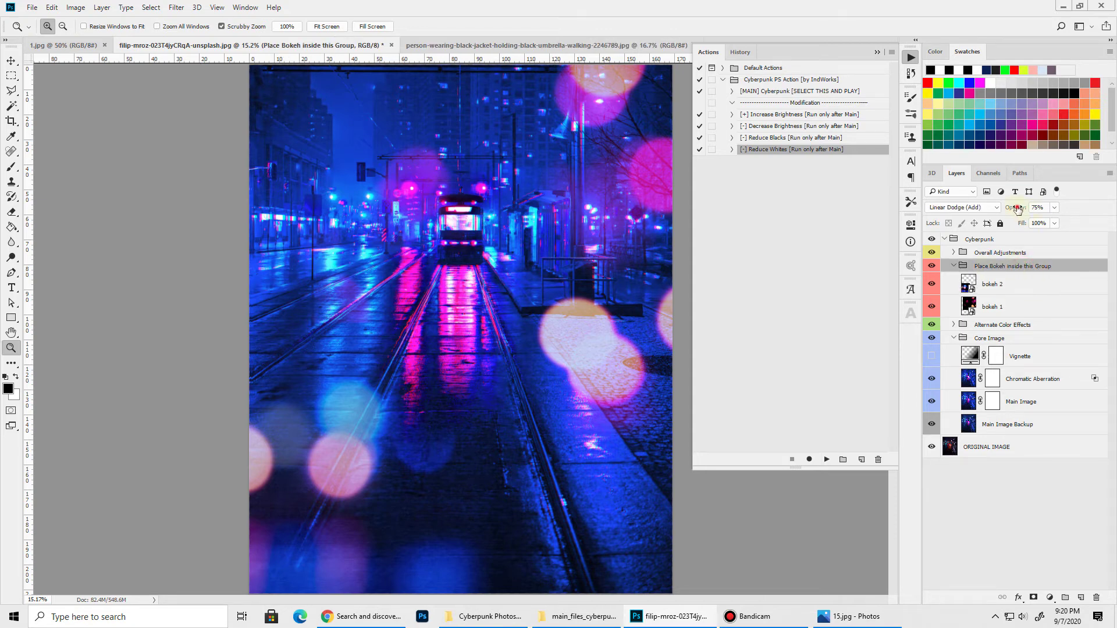
mouse_move(1019, 210)
mouse_down()
mouse_move(1007, 210)
mouse_move(1019, 209)
mouse_up()
click(1018, 284)
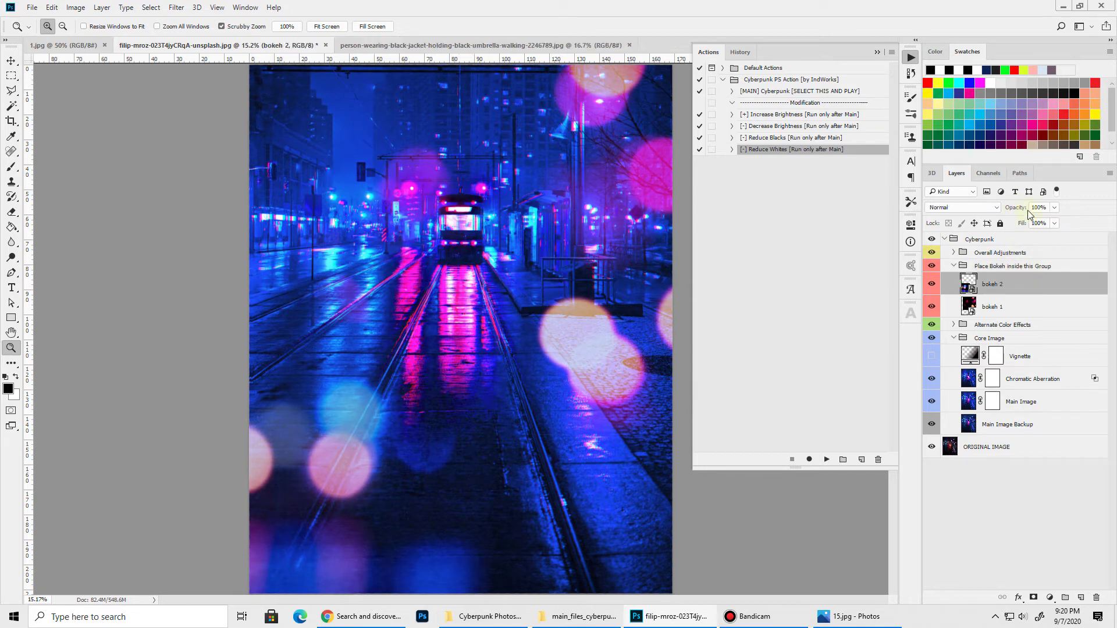
drag(1014, 208, 1094, 211)
click(992, 255)
Review the Brightness/Contrast, Curves and Exposure adjustment settings in Overall Adjustments.
click(954, 253)
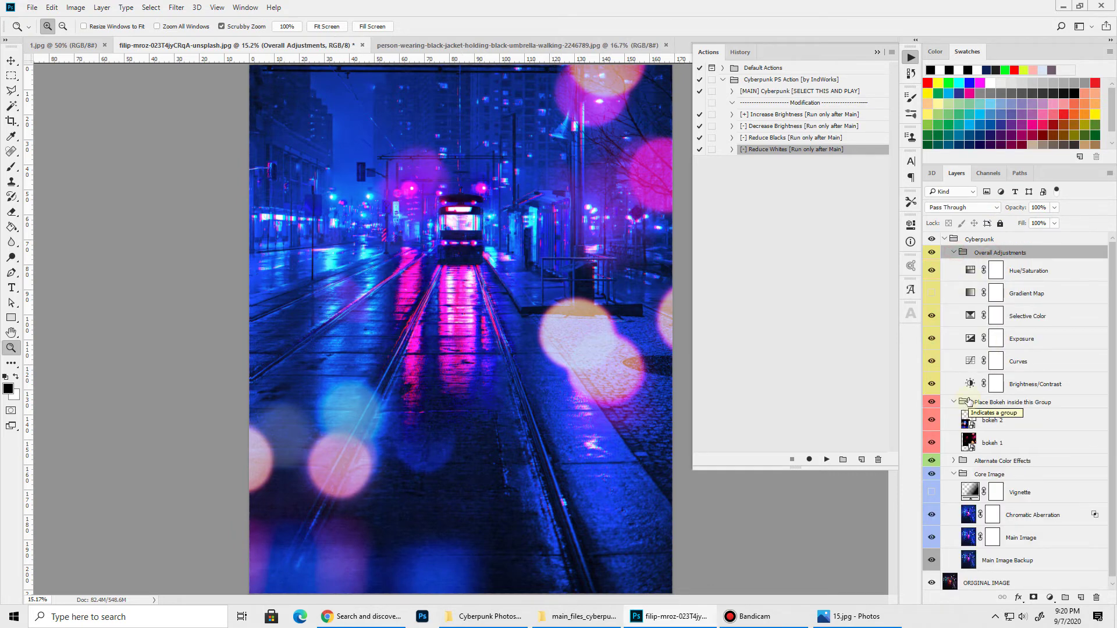
double_click(970, 384)
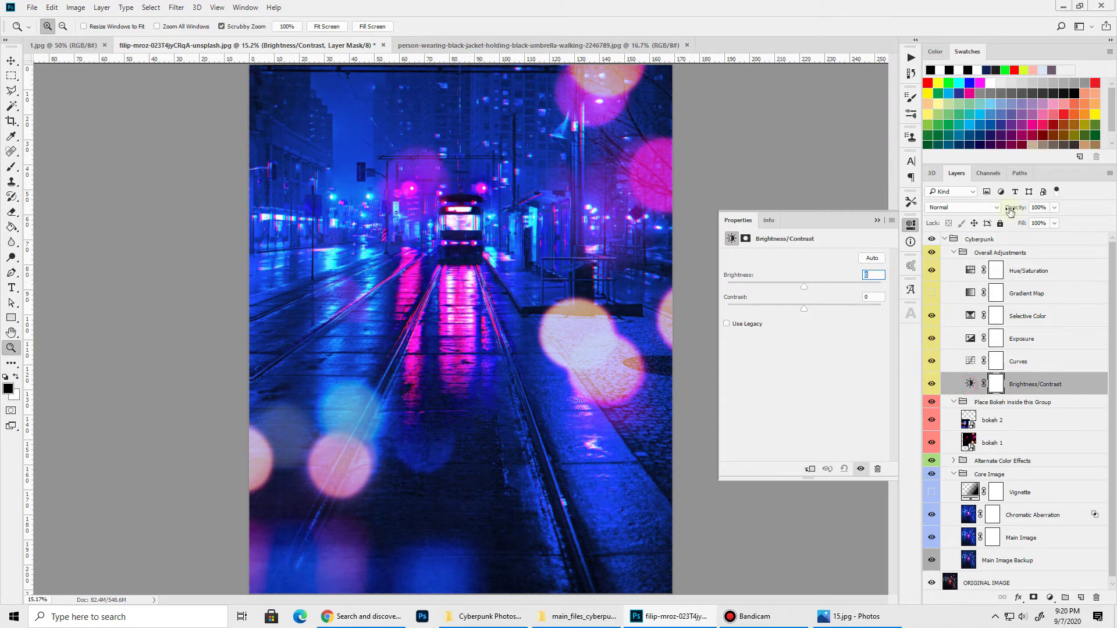
double_click(971, 362)
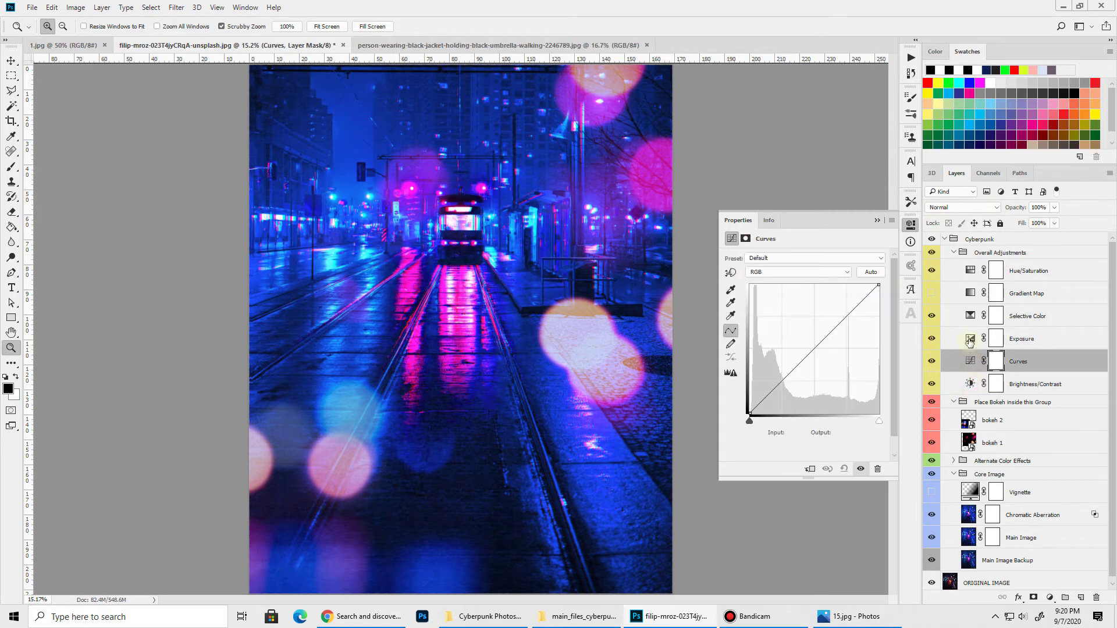
double_click(970, 339)
In Selective Color, remove all cyan from Reds and set Cyans to Magenta -81, Yellow +90.
double_click(967, 316)
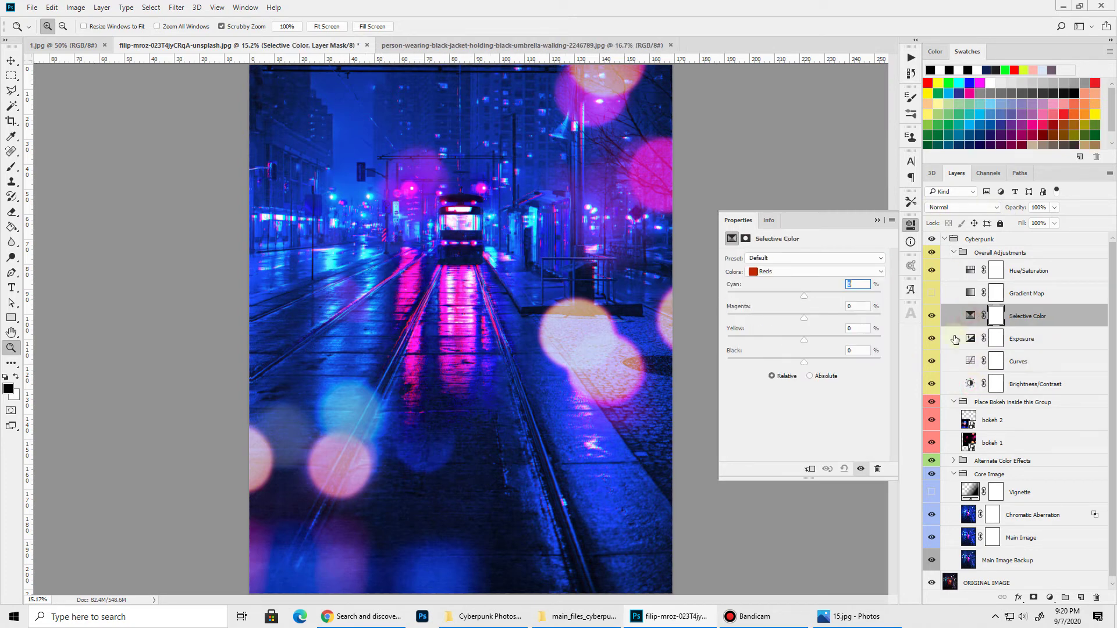
drag(804, 297, 706, 295)
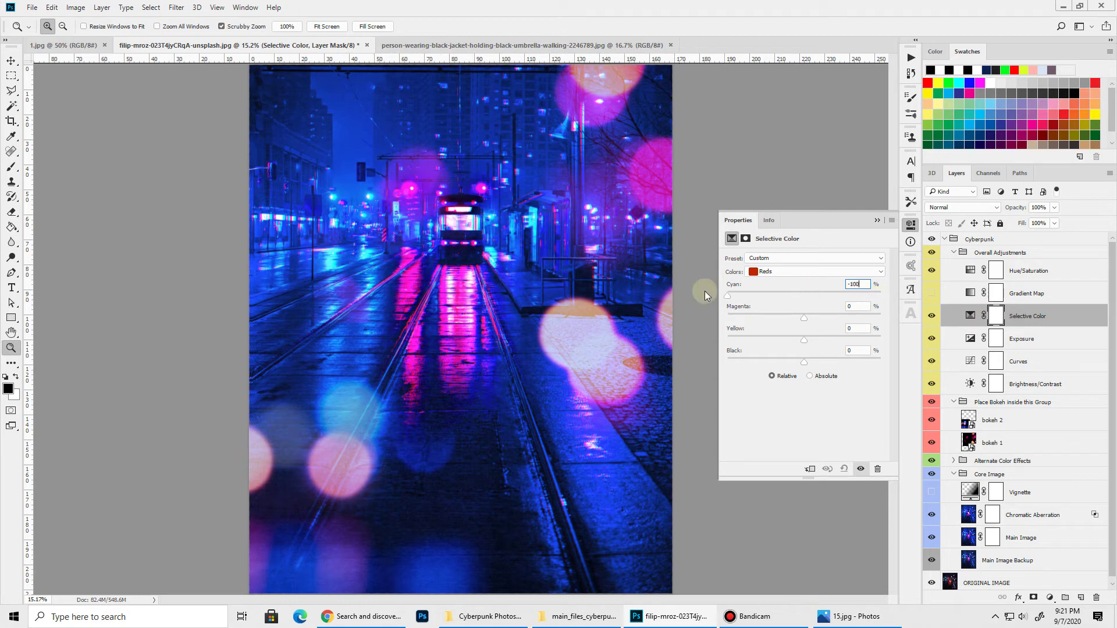
click(793, 272)
click(807, 310)
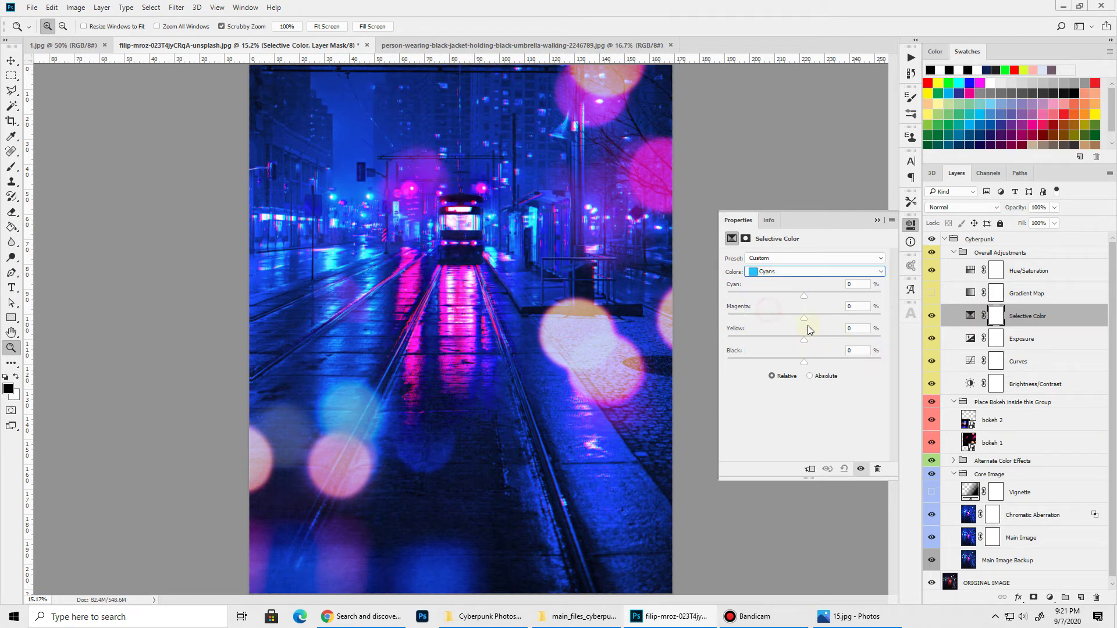
drag(857, 321, 755, 342)
drag(881, 340, 873, 340)
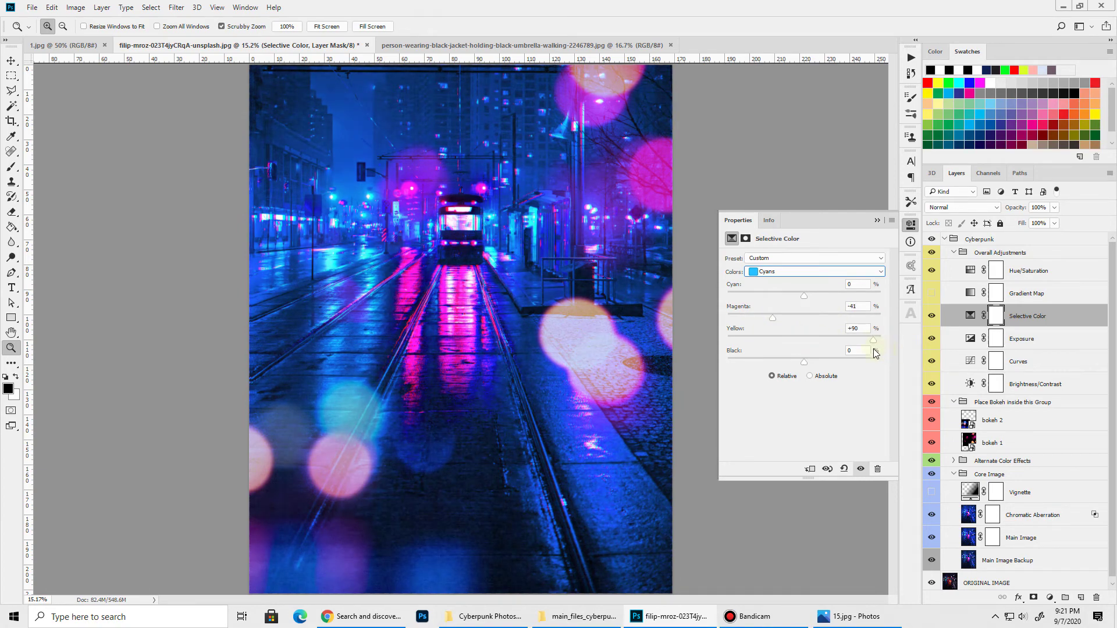
click(932, 293)
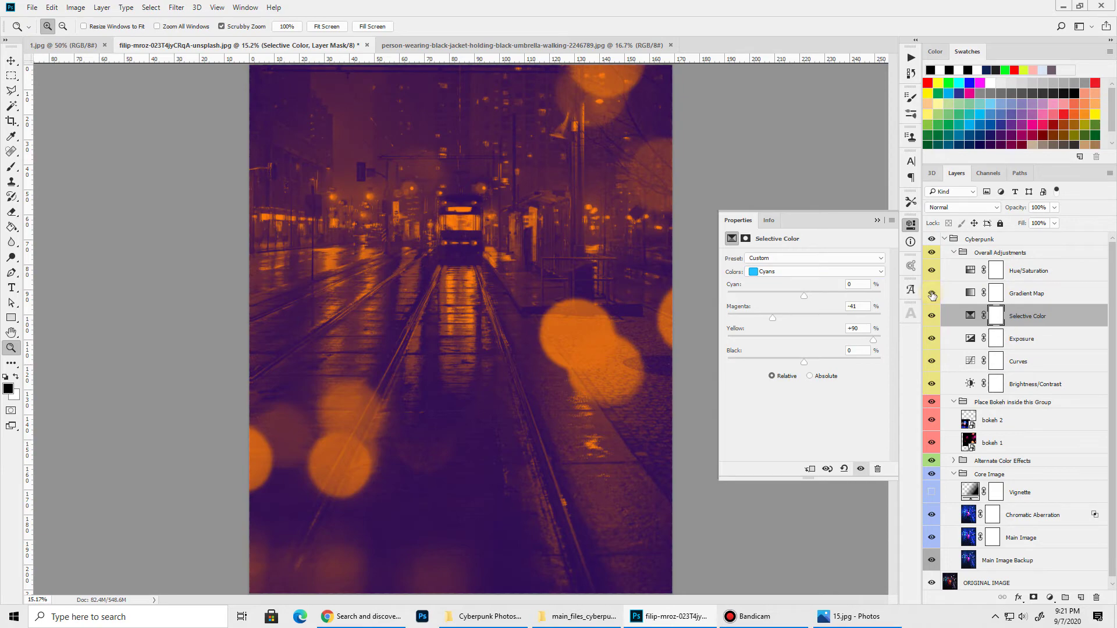
click(970, 293)
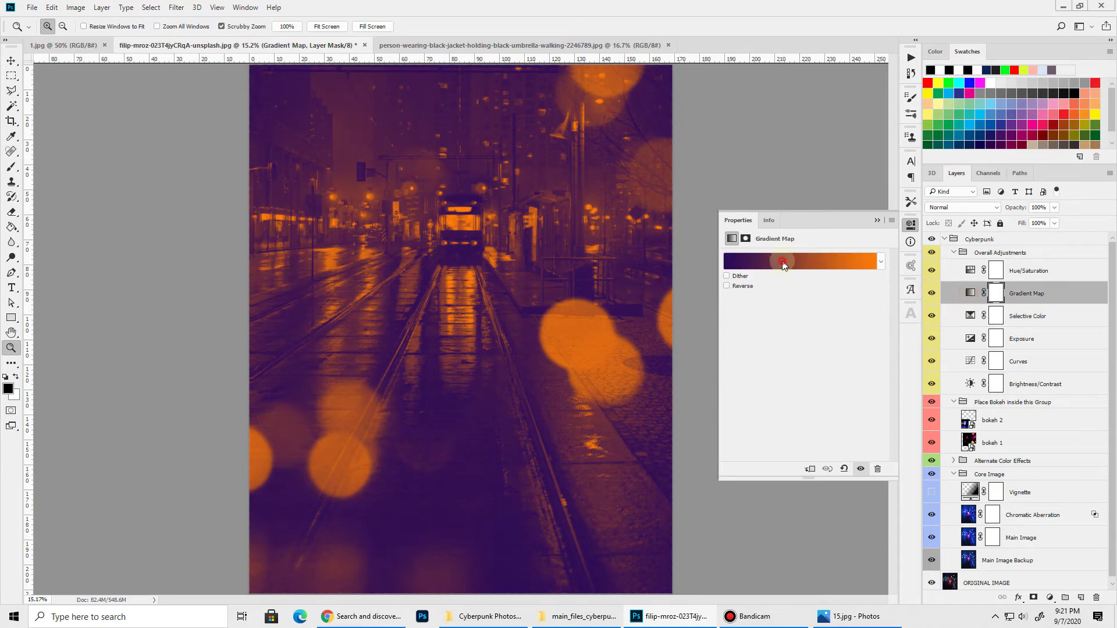
click(782, 263)
drag(489, 60, 806, 90)
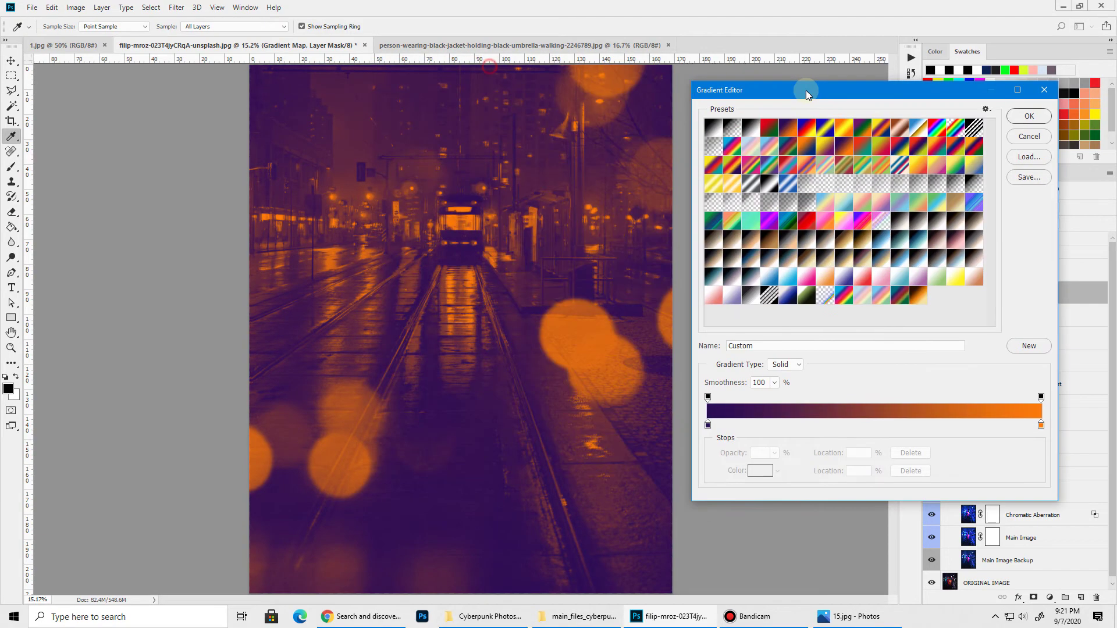
click(827, 146)
click(899, 124)
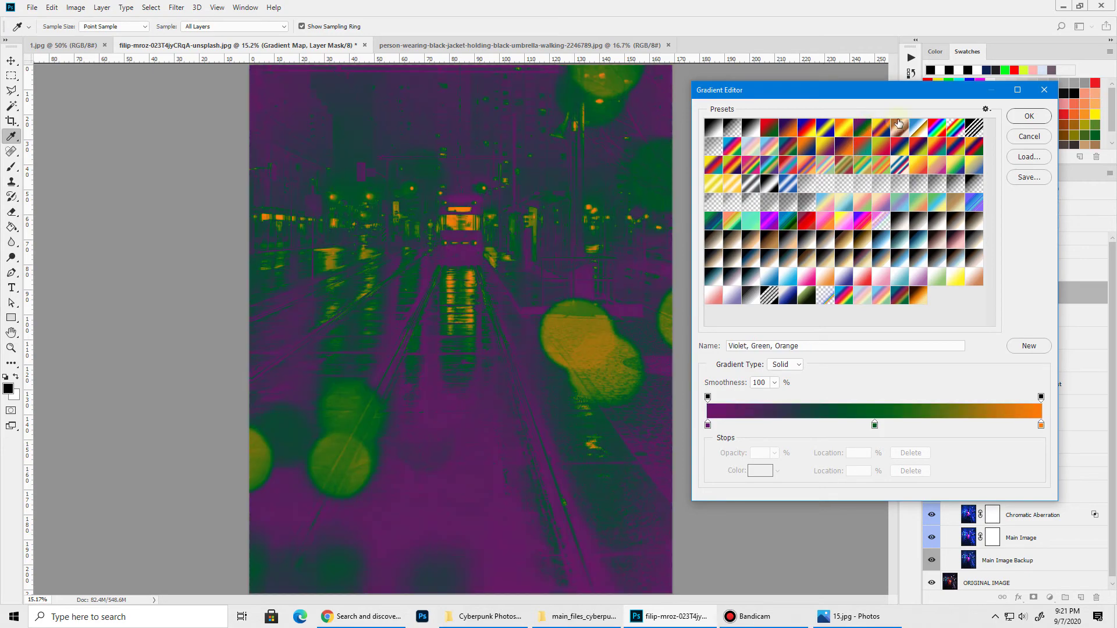
click(1030, 136)
click(935, 296)
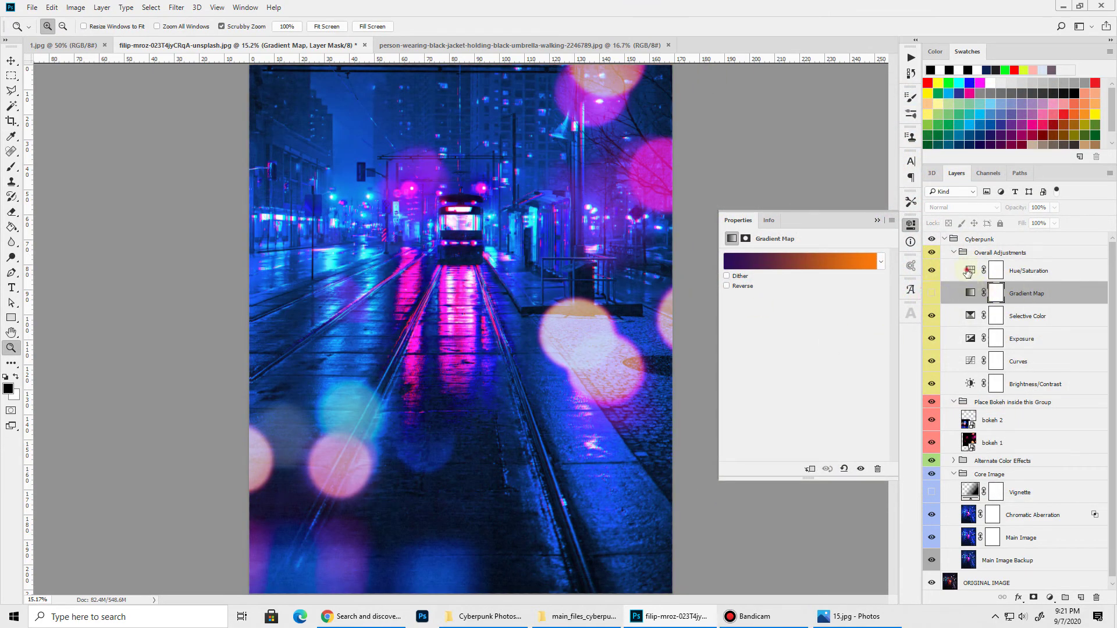
Shift the Hue/Saturation hue to -18, then hide that adjustment and close its properties.
click(968, 273)
mouse_move(804, 297)
mouse_down()
mouse_move(761, 297)
mouse_move(849, 306)
mouse_move(763, 321)
mouse_move(792, 322)
mouse_move(789, 295)
mouse_up()
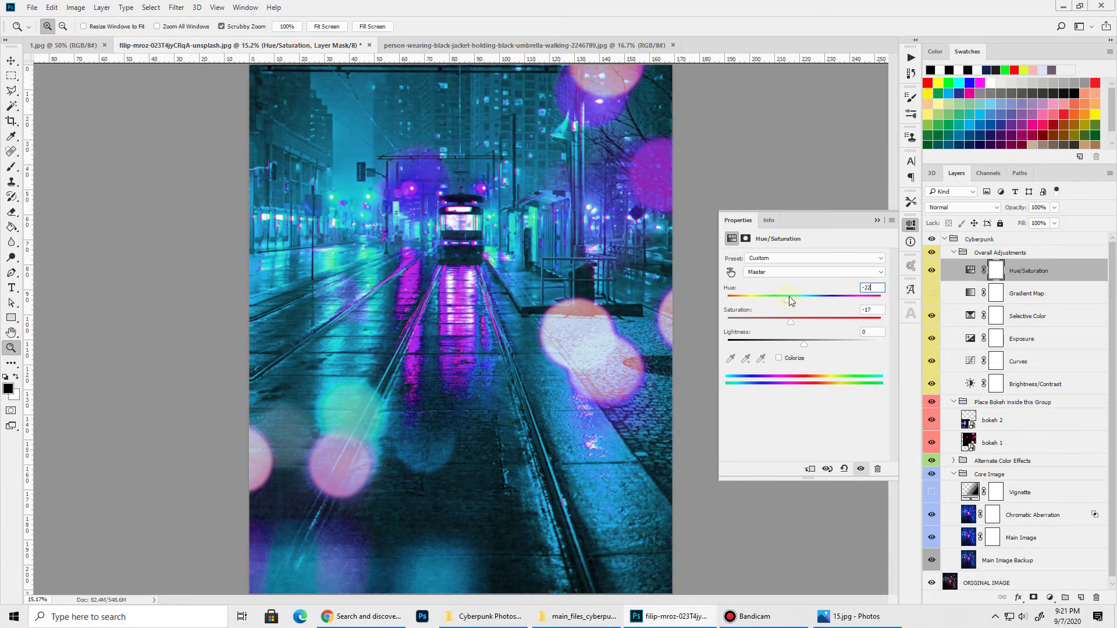
click(932, 271)
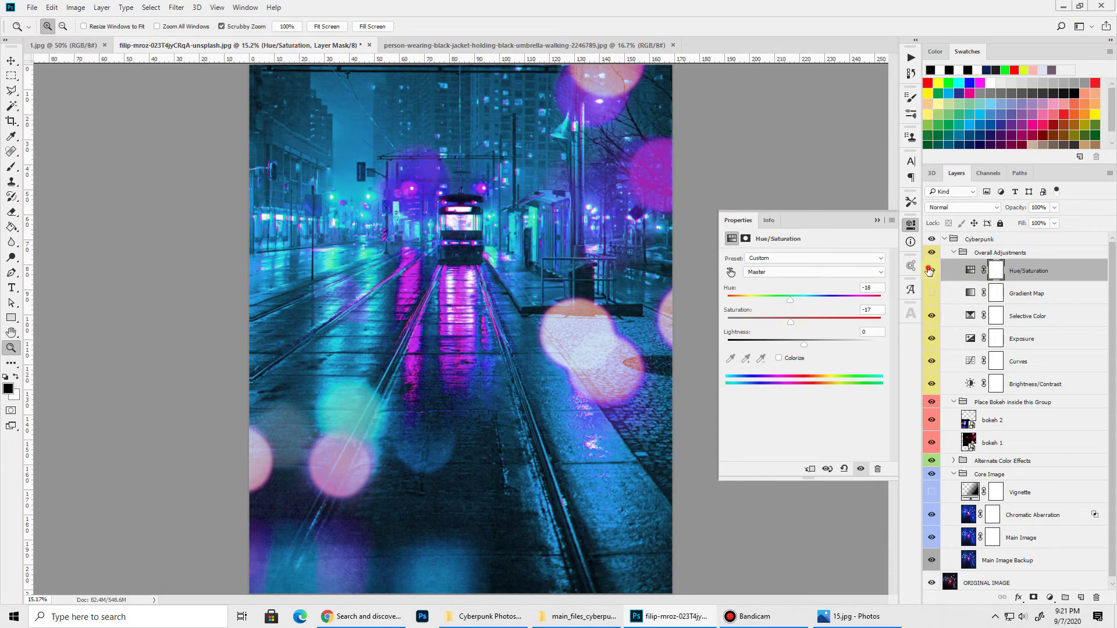
click(878, 221)
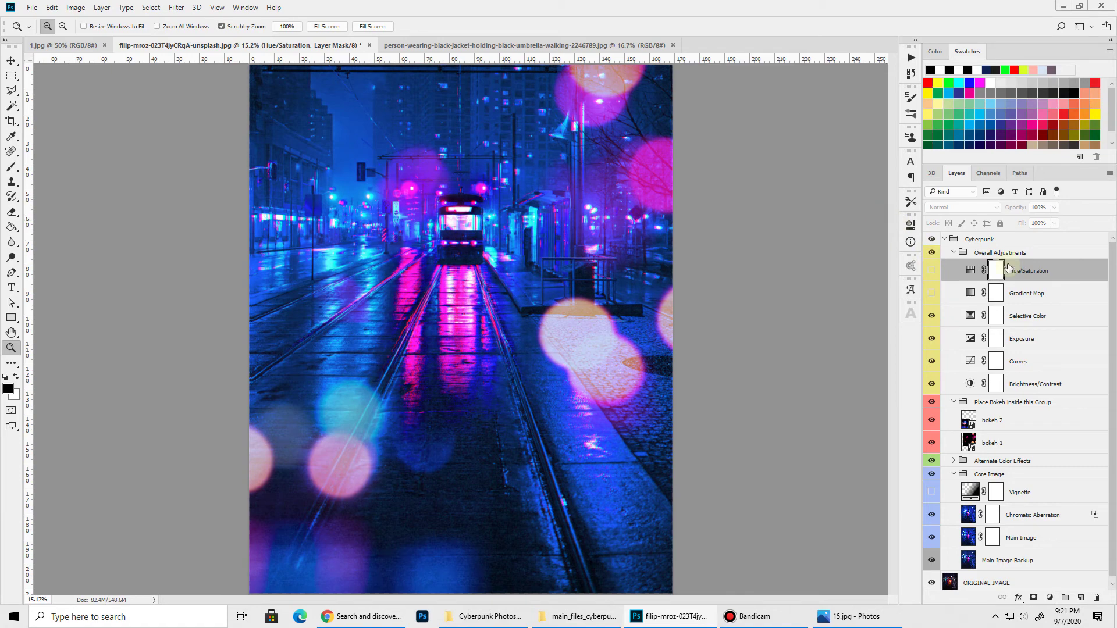
Zoom into the rainy street photo and play the [MAIN] Cyberpunk action on it.
click(487, 46)
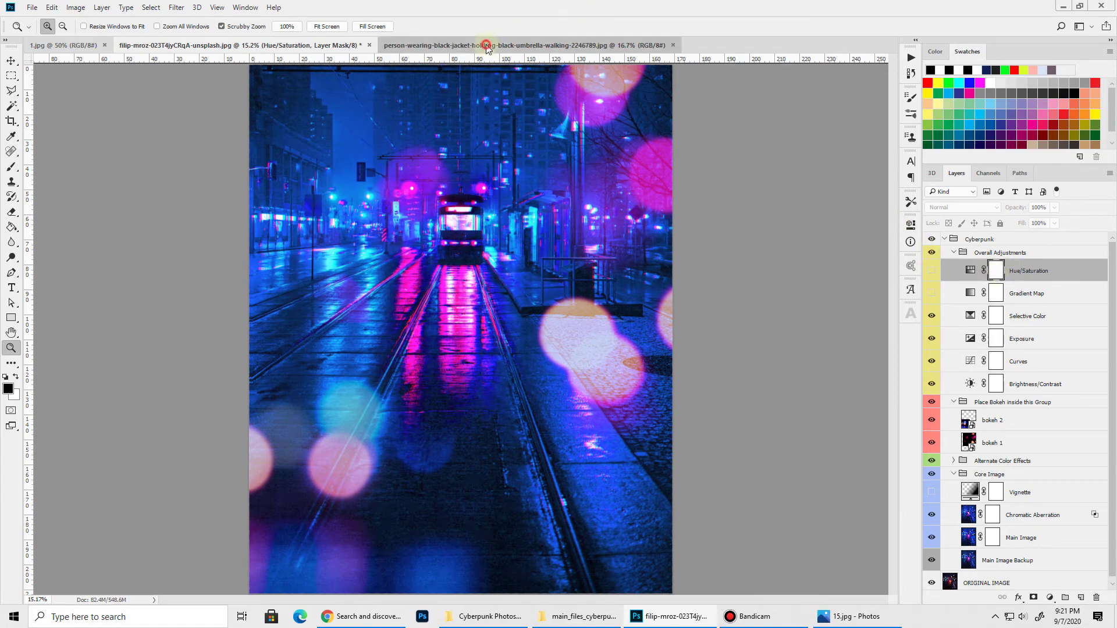
click(464, 242)
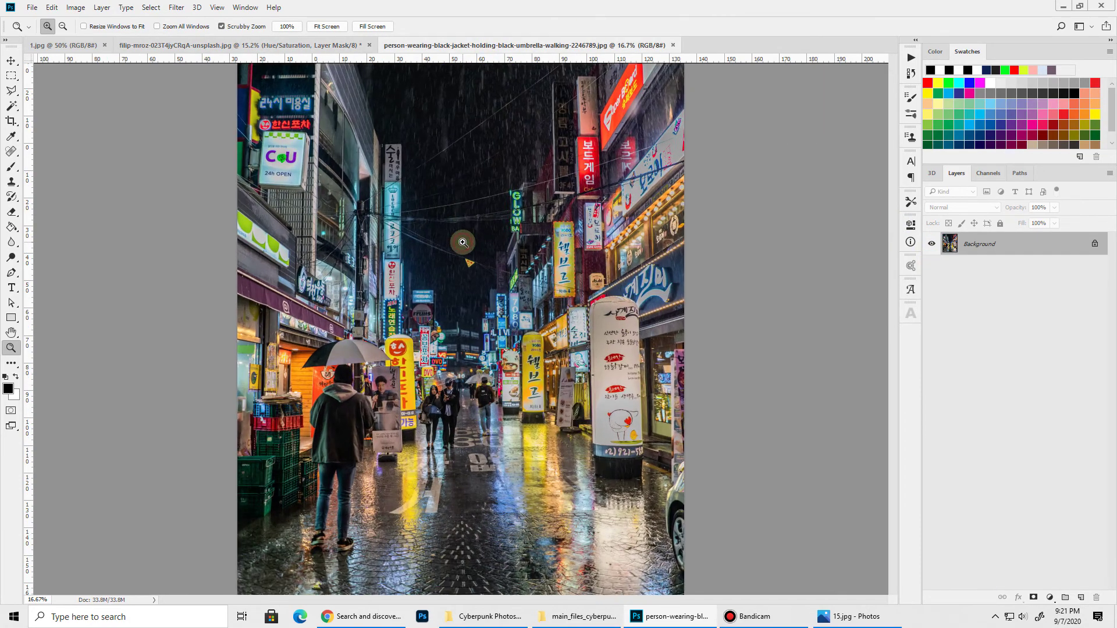
click(463, 242)
click(911, 60)
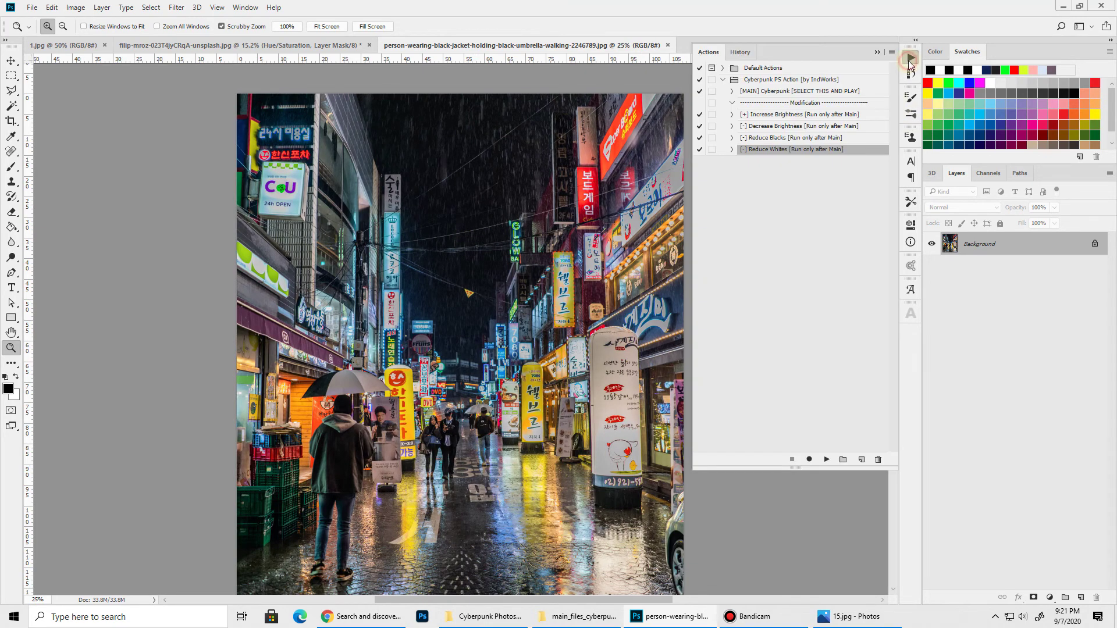
click(766, 91)
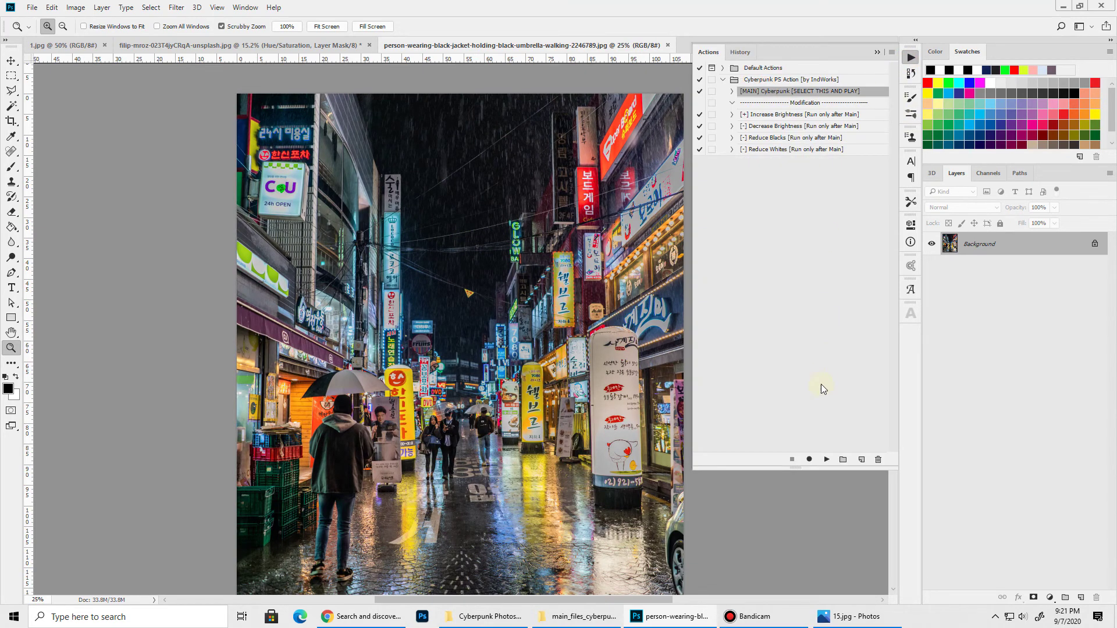
click(826, 459)
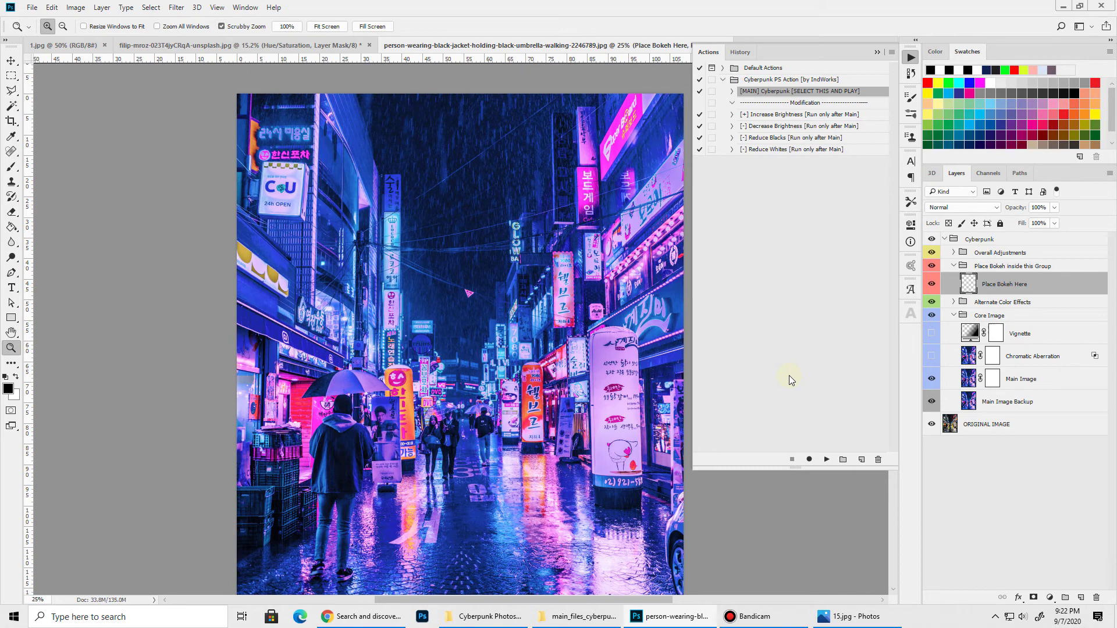
Play the Decrease Brightness and Reduce Blacks actions on the street photo.
scroll(460, 291, down, 3)
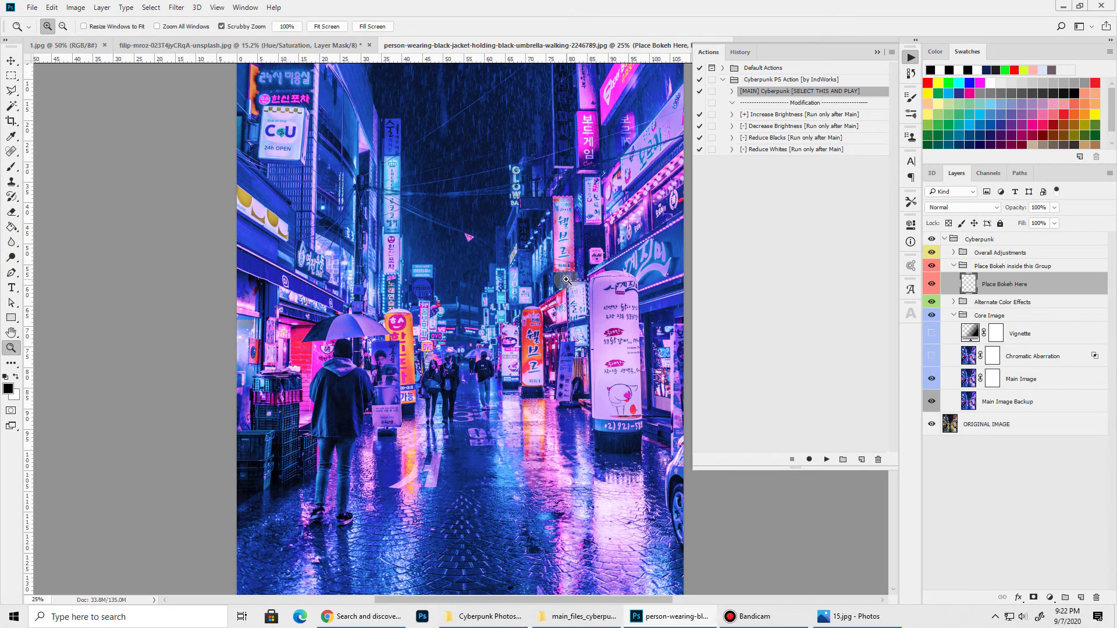
click(758, 127)
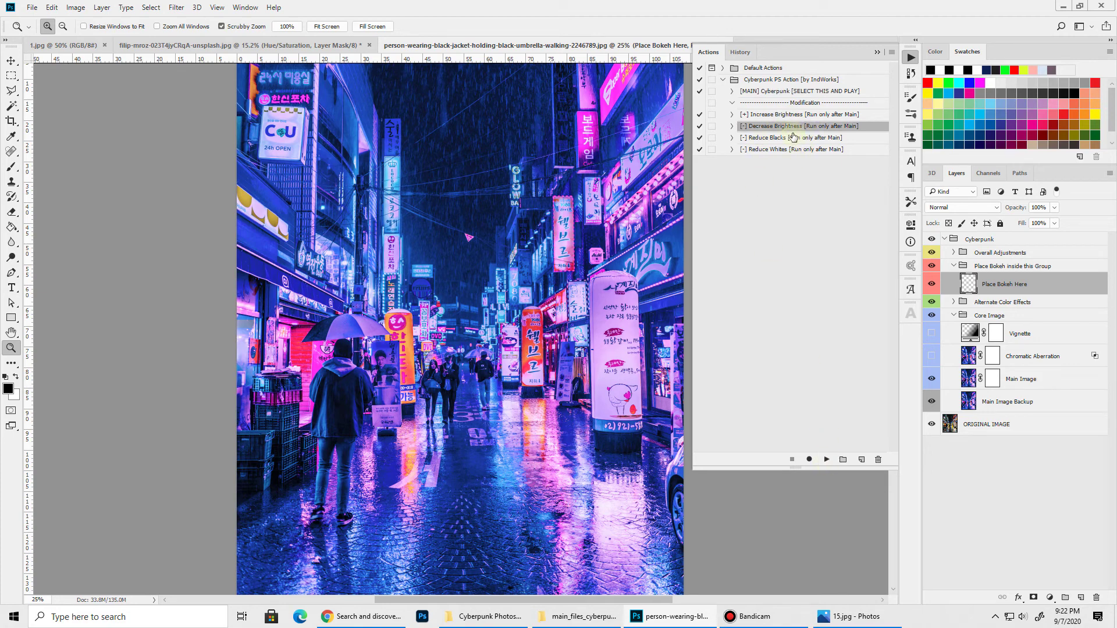
click(827, 460)
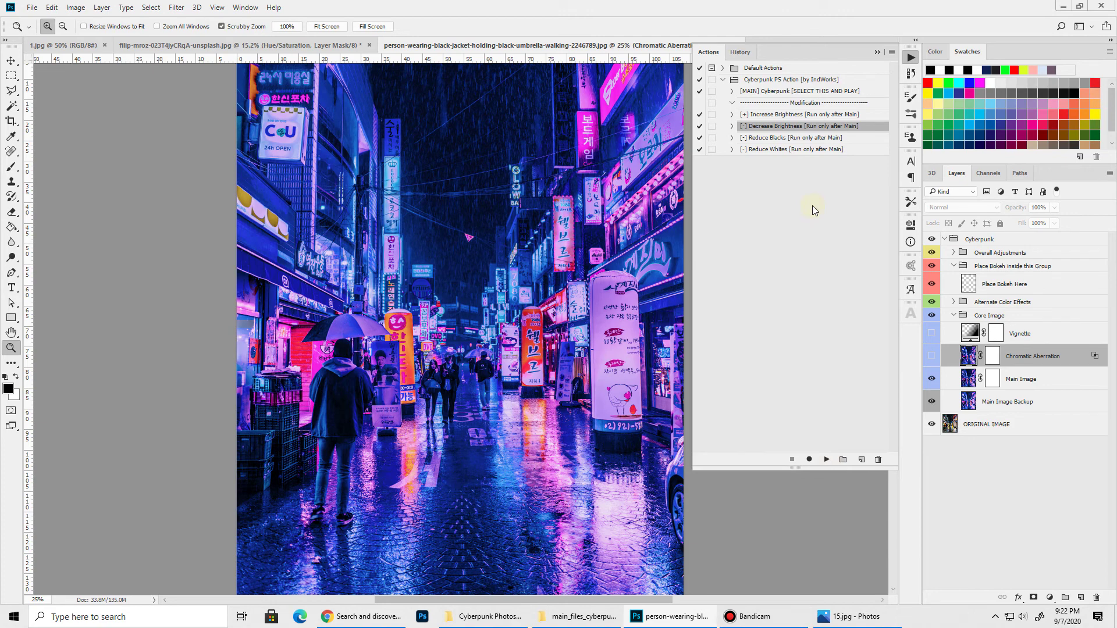
click(785, 138)
click(833, 460)
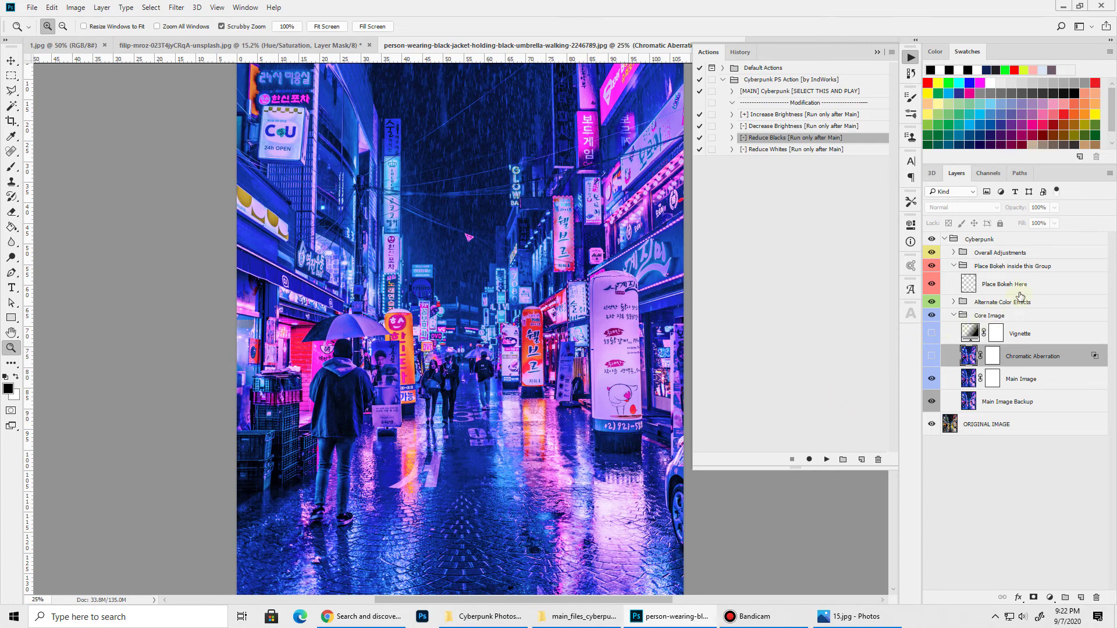
Drop bokeh 1.jpg from Explorer into the Place Bokeh Here group.
click(1012, 284)
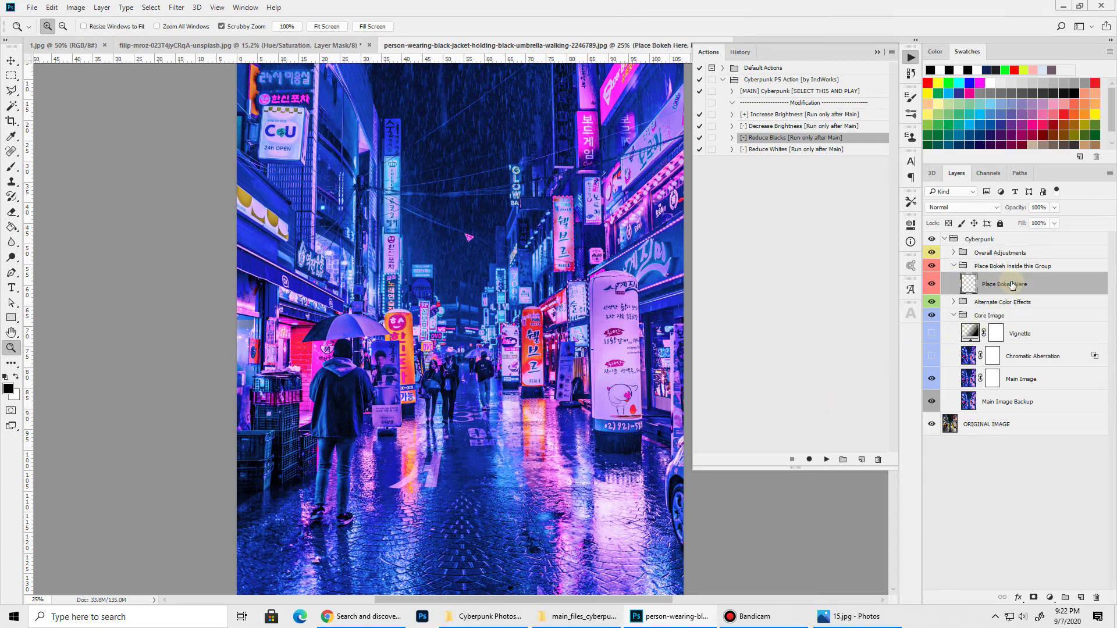
click(579, 617)
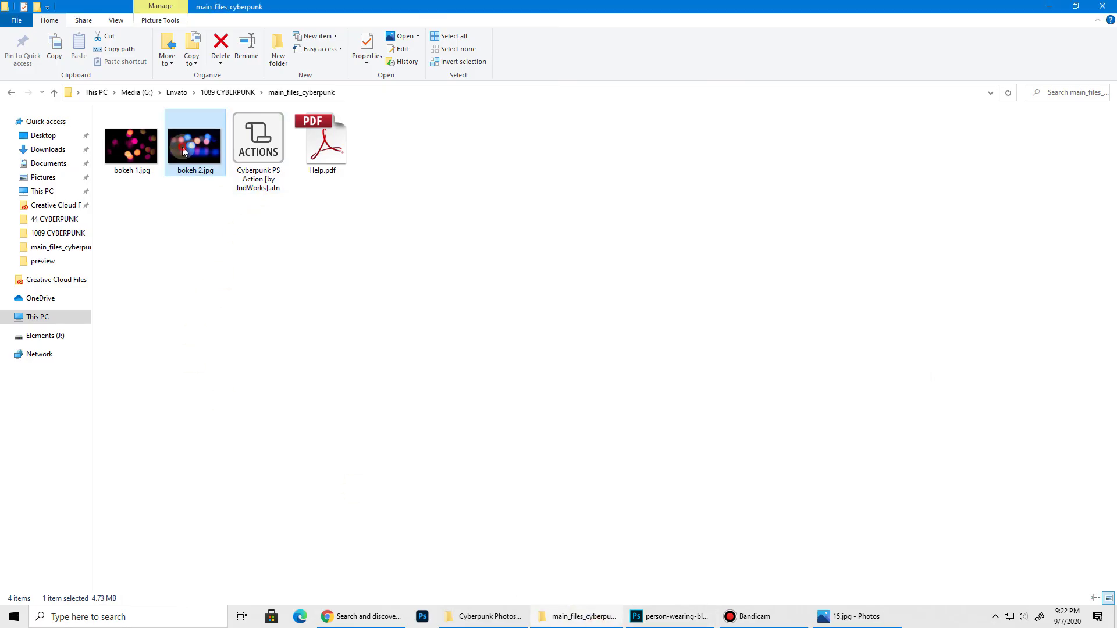
drag(134, 146, 453, 272)
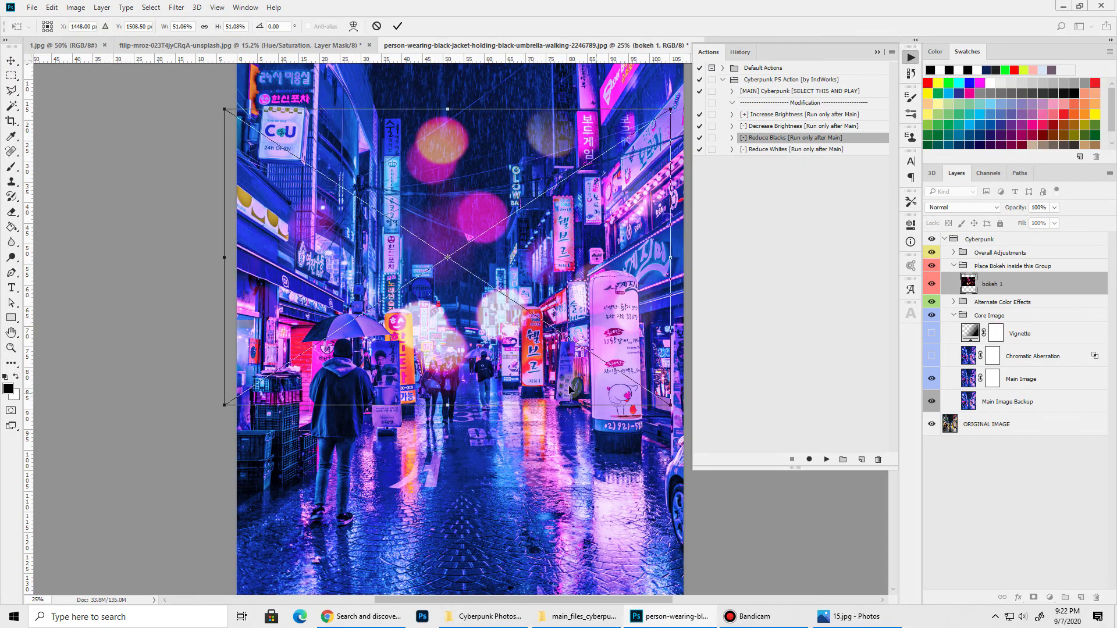
Enlarge bokeh 1, move it down and right, and commit the placement.
drag(225, 408, 99, 486)
drag(425, 253, 654, 453)
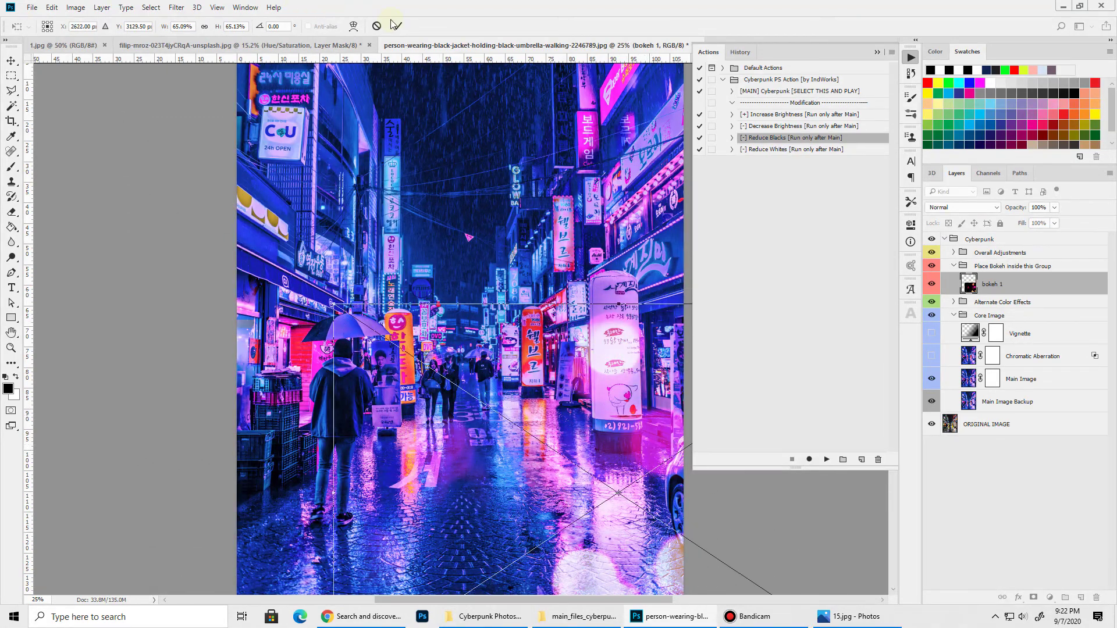
click(397, 26)
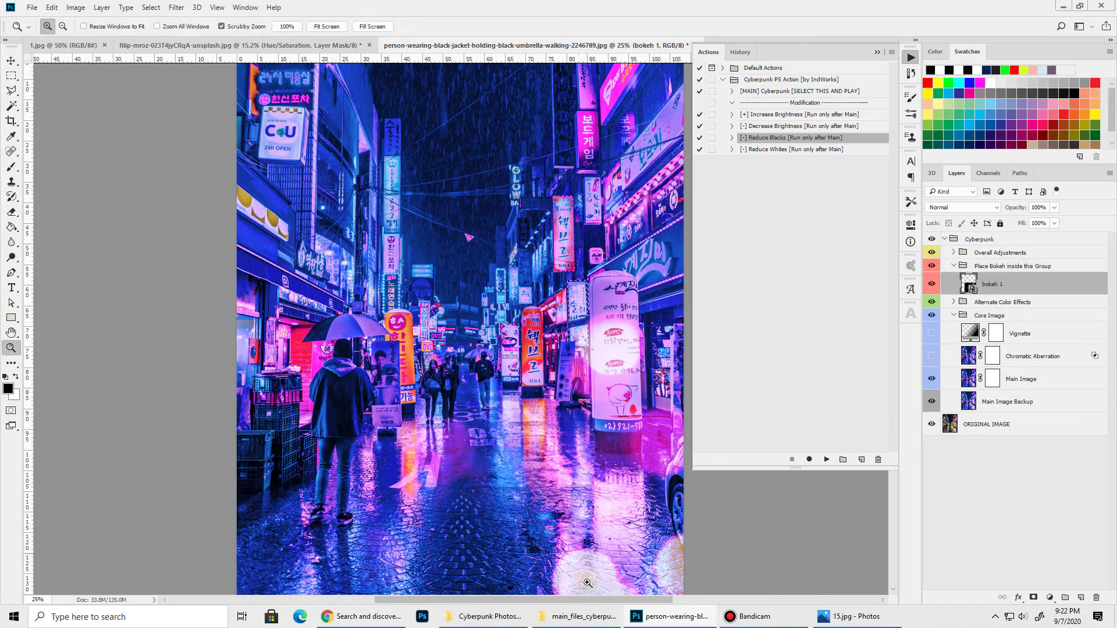
Drag bokeh 2.jpg into the photo, scale it to about 67% and commit.
click(579, 616)
drag(195, 146, 212, 215)
drag(431, 363, 407, 209)
key(z)
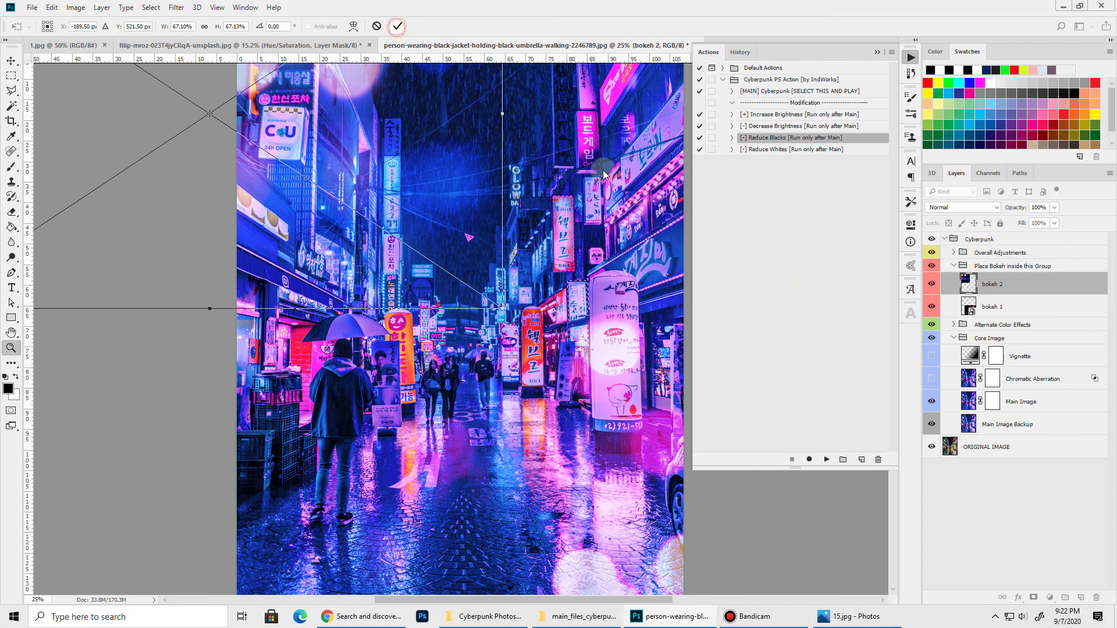
click(397, 26)
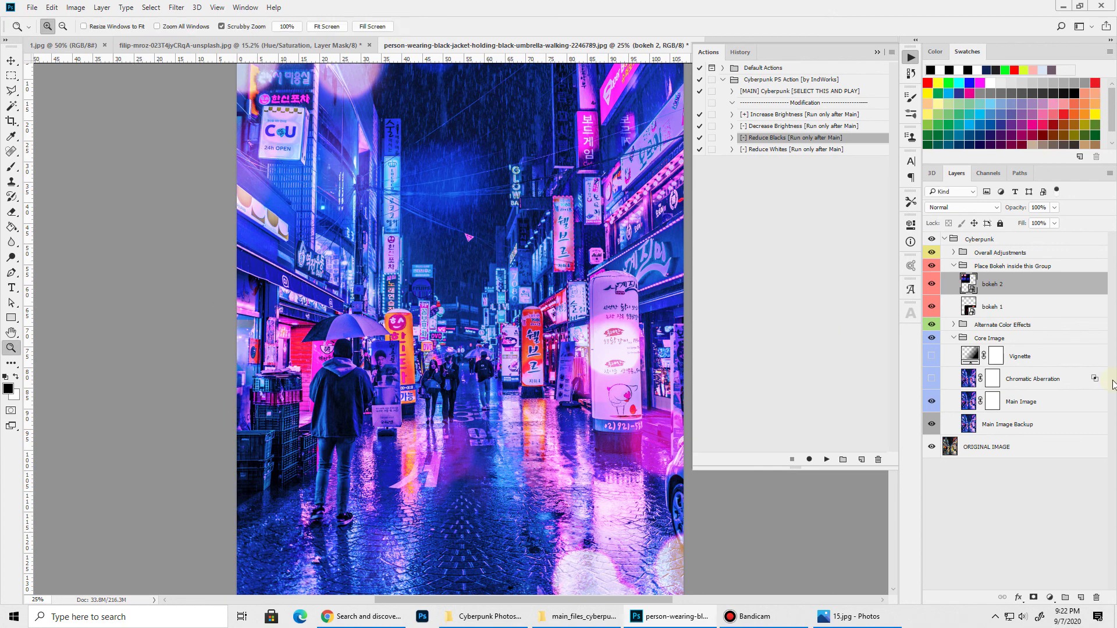